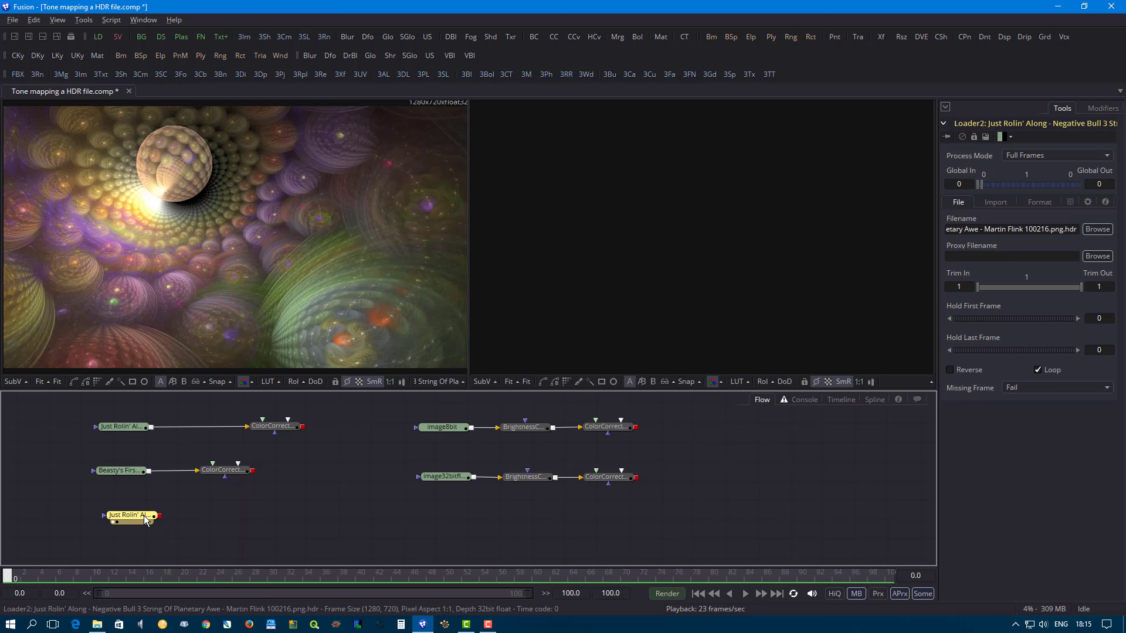
mouse_move(143, 516)
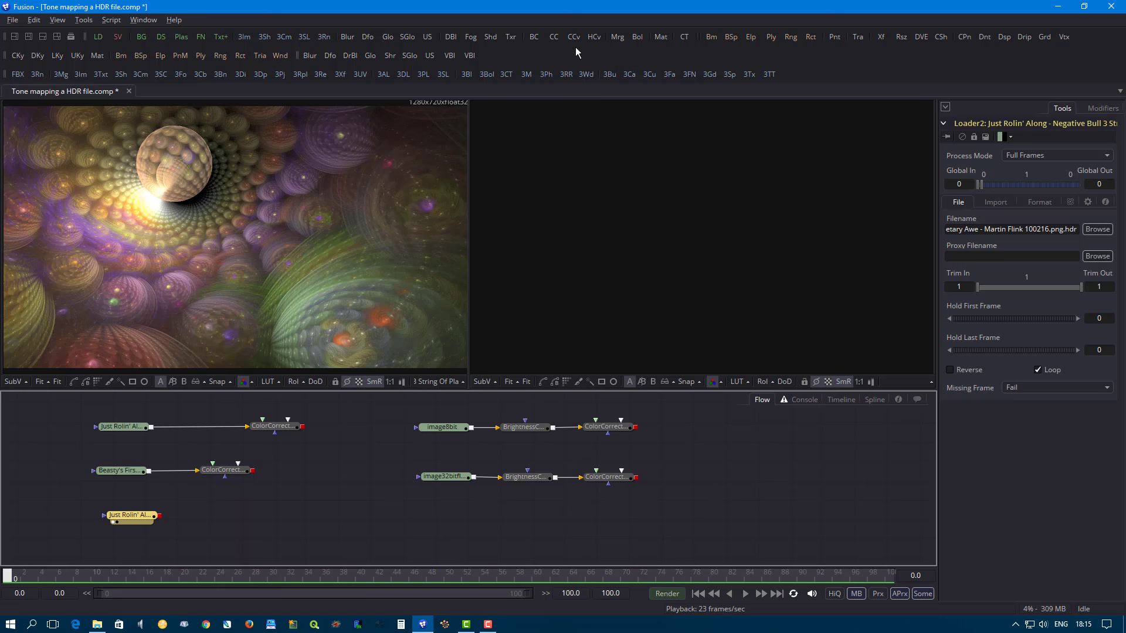
drag(556, 37, 321, 199)
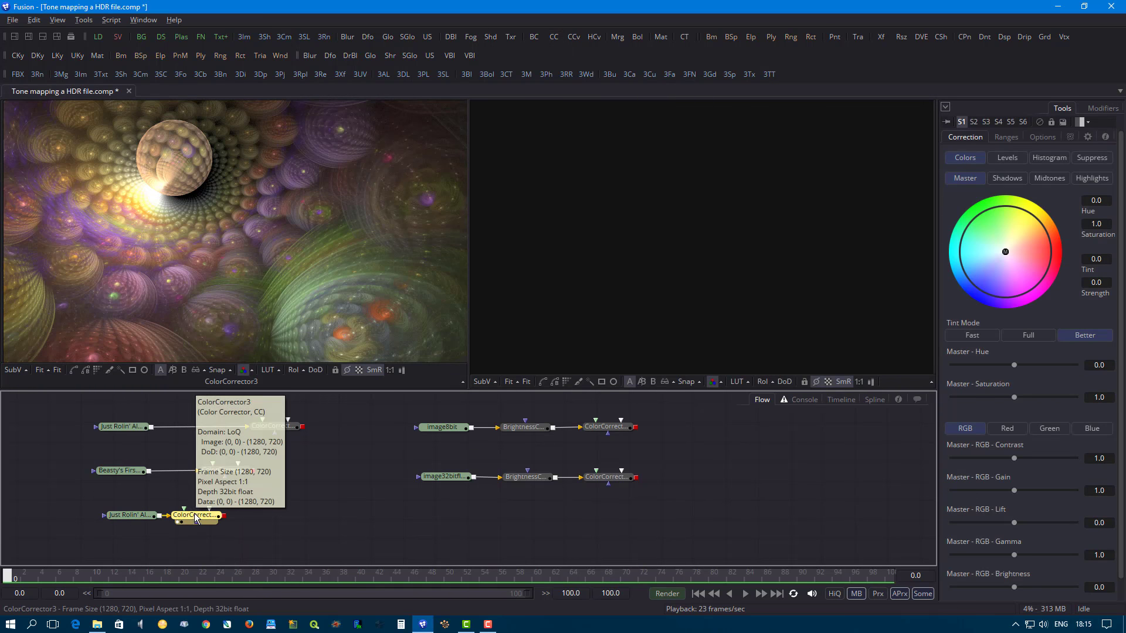
drag(197, 516, 247, 516)
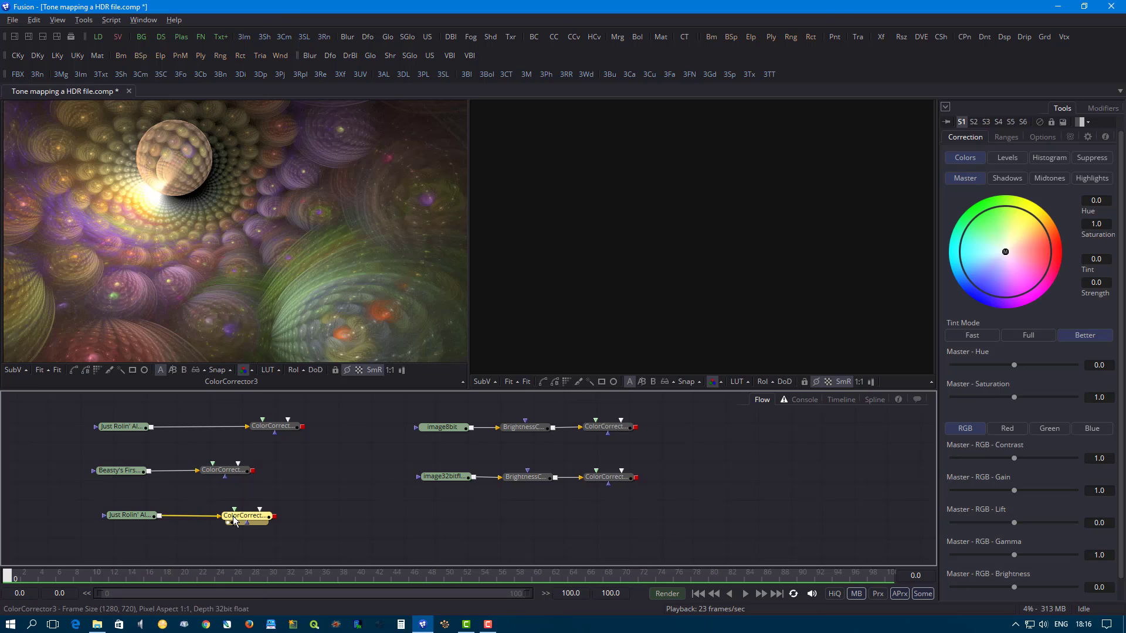
mouse_move(234, 520)
key(Delete)
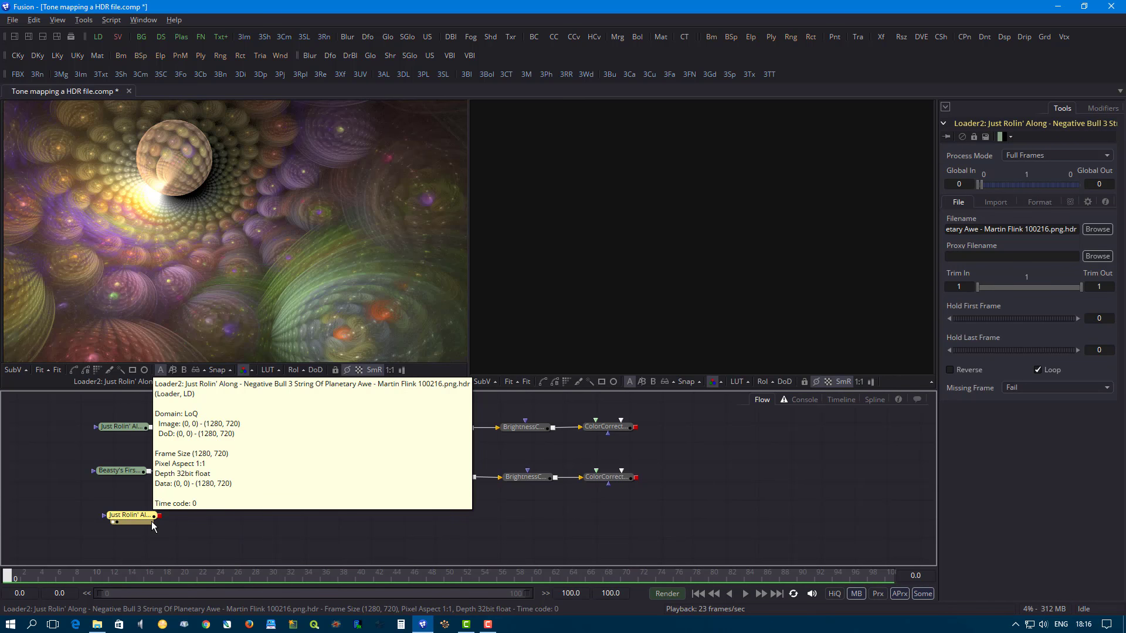
- Add a Color Corrector tool after the third-row HDR loader in the flow
key(shift+space)
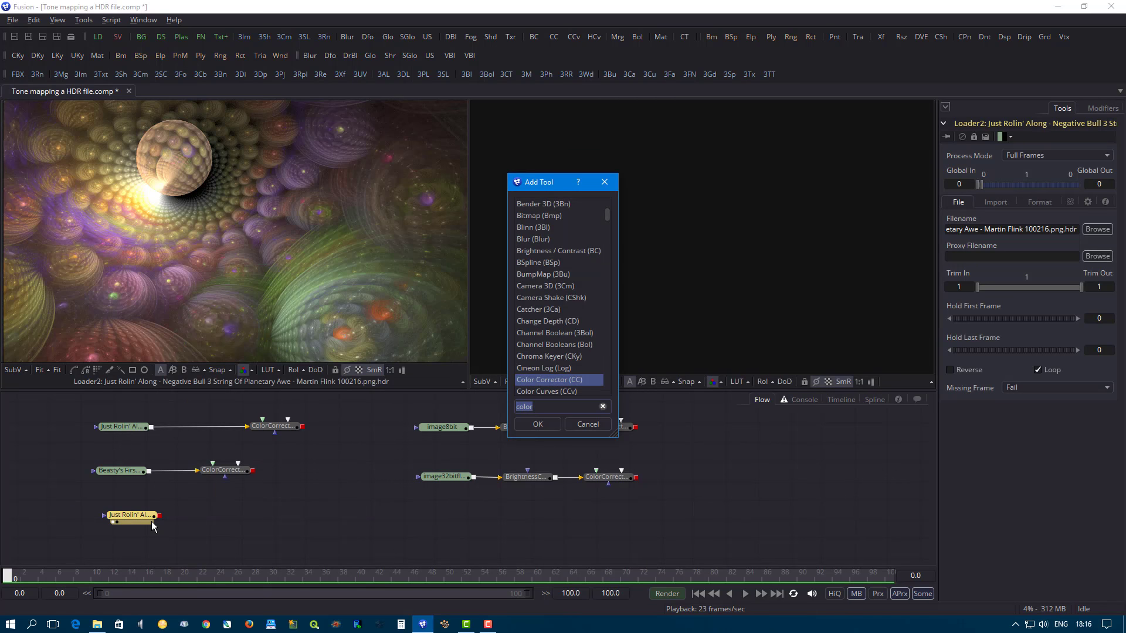
text(colo)
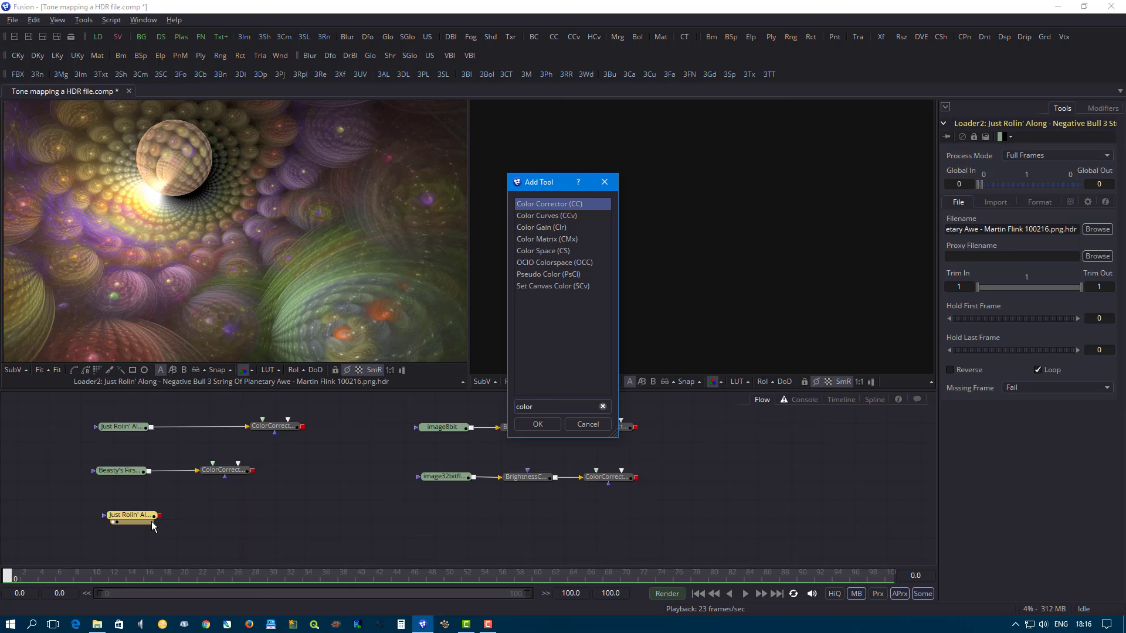
key(Return)
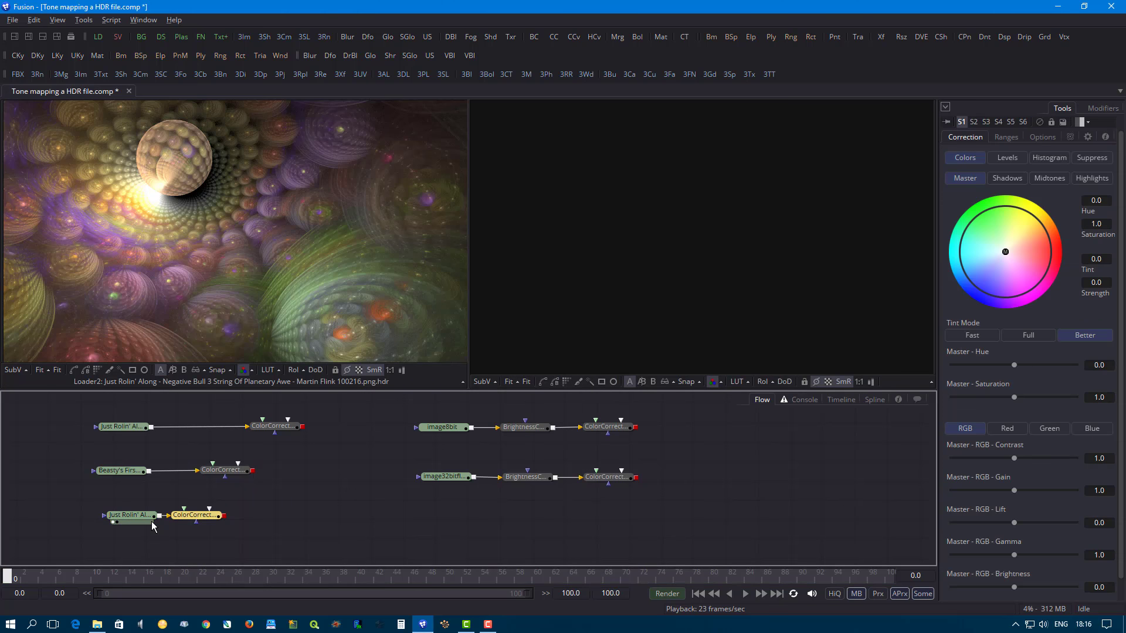
- Display the third-row loader in the first viewer and its new Color Corrector in the second for a before-and-after comparison
drag(193, 518, 254, 263)
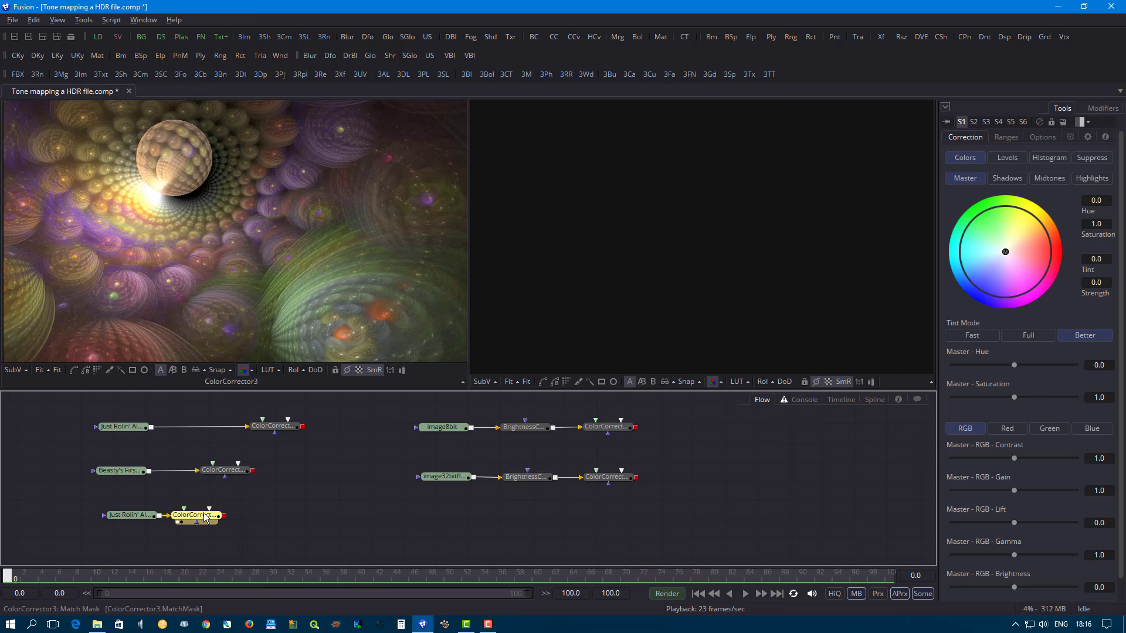
drag(200, 521, 729, 252)
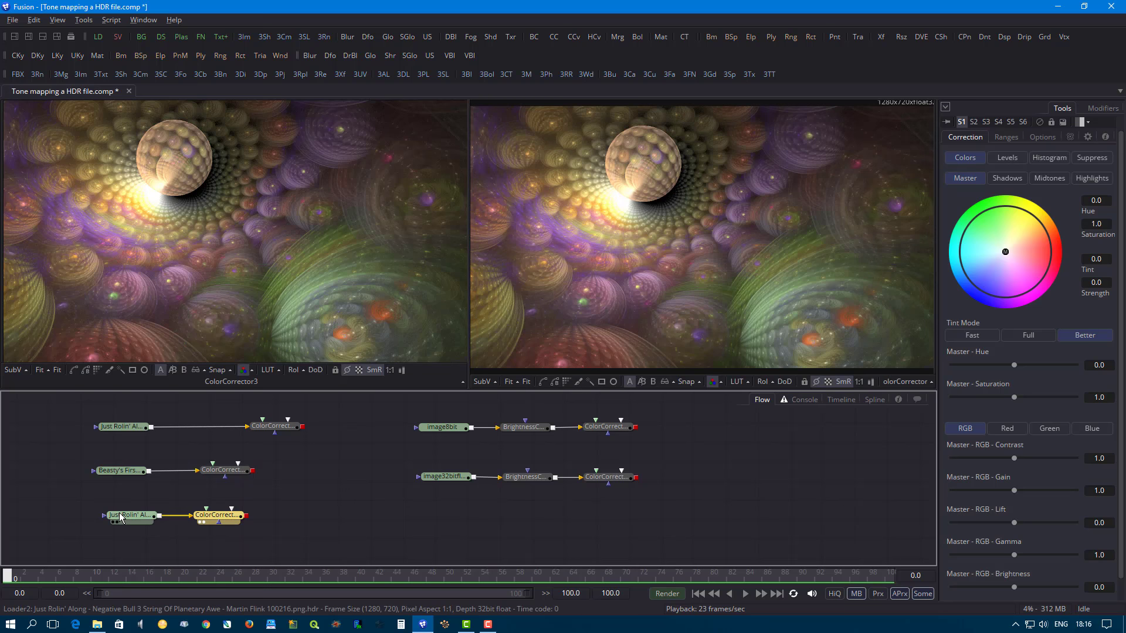
drag(120, 517, 148, 291)
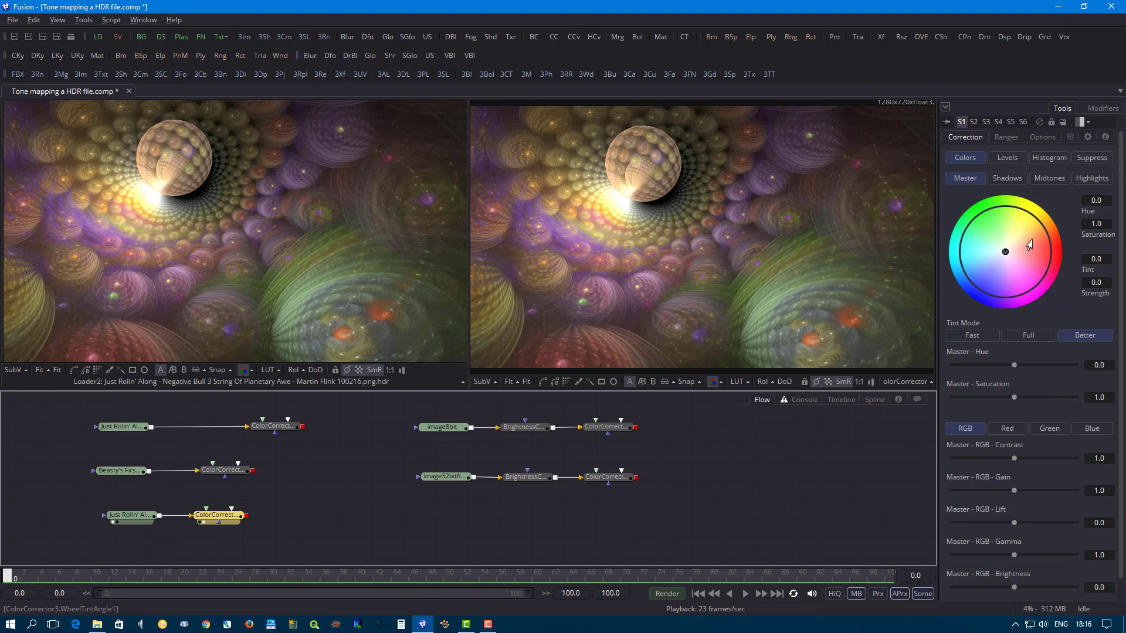
- Try tinting the image with the color wheel, giving the midtones a pink tint of about 0.38 strength, and undo it
mouse_move(1014, 252)
mouse_down()
mouse_move(1024, 261)
mouse_move(1011, 283)
mouse_move(994, 282)
mouse_move(1017, 273)
mouse_move(1025, 223)
mouse_move(1004, 253)
mouse_move(1042, 245)
mouse_move(1027, 236)
mouse_move(1081, 250)
mouse_move(1022, 222)
mouse_move(976, 228)
mouse_move(998, 283)
mouse_move(1059, 274)
mouse_move(1052, 228)
mouse_move(1005, 207)
mouse_move(1079, 300)
mouse_move(1072, 312)
mouse_move(1085, 286)
mouse_move(1010, 254)
mouse_move(1056, 252)
mouse_move(1008, 247)
mouse_move(1051, 241)
mouse_move(1014, 250)
mouse_move(1024, 250)
mouse_move(1021, 233)
mouse_up()
double_click(1011, 251)
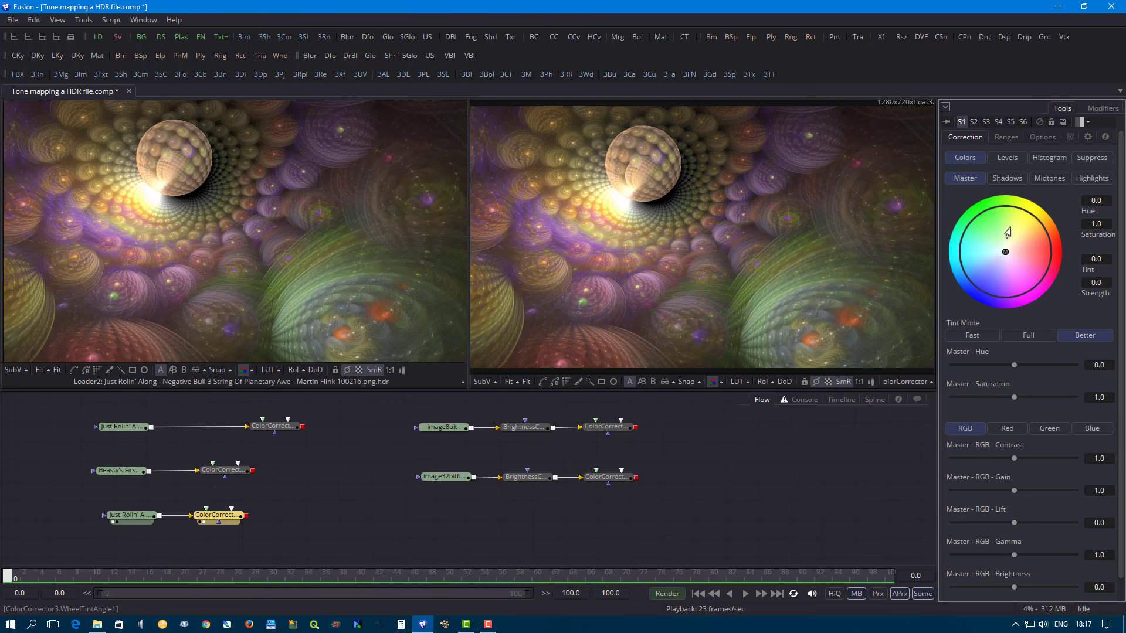
click(1040, 179)
mouse_move(1005, 252)
mouse_down()
mouse_move(1029, 246)
mouse_move(1023, 280)
mouse_move(1010, 283)
mouse_move(1020, 258)
mouse_move(1009, 249)
mouse_move(1029, 265)
mouse_up()
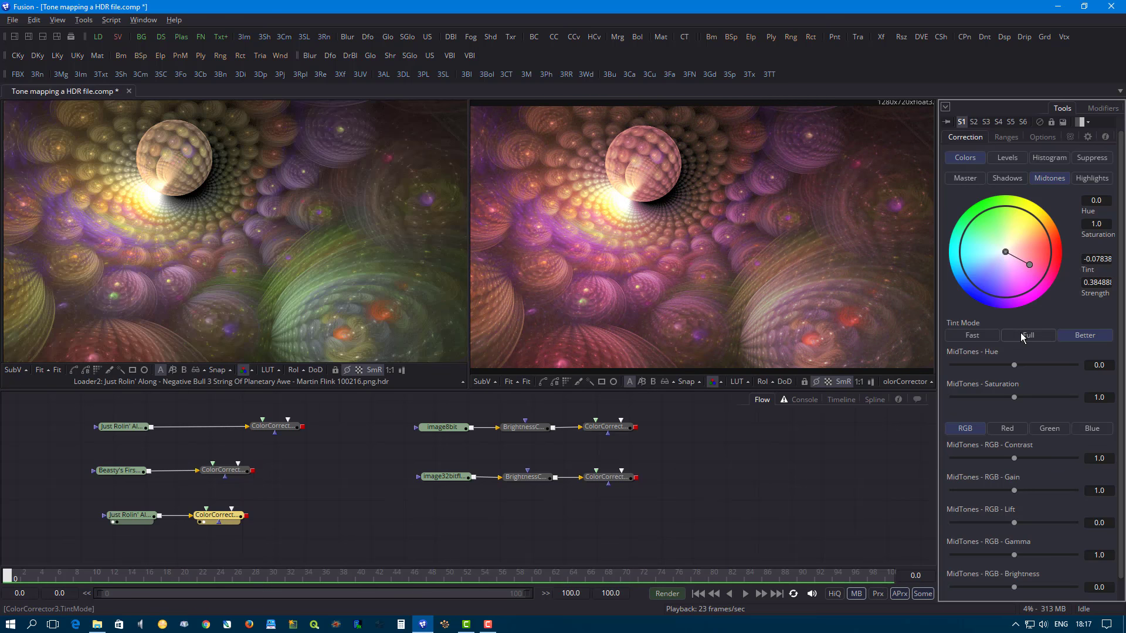
key(ctrl+z)
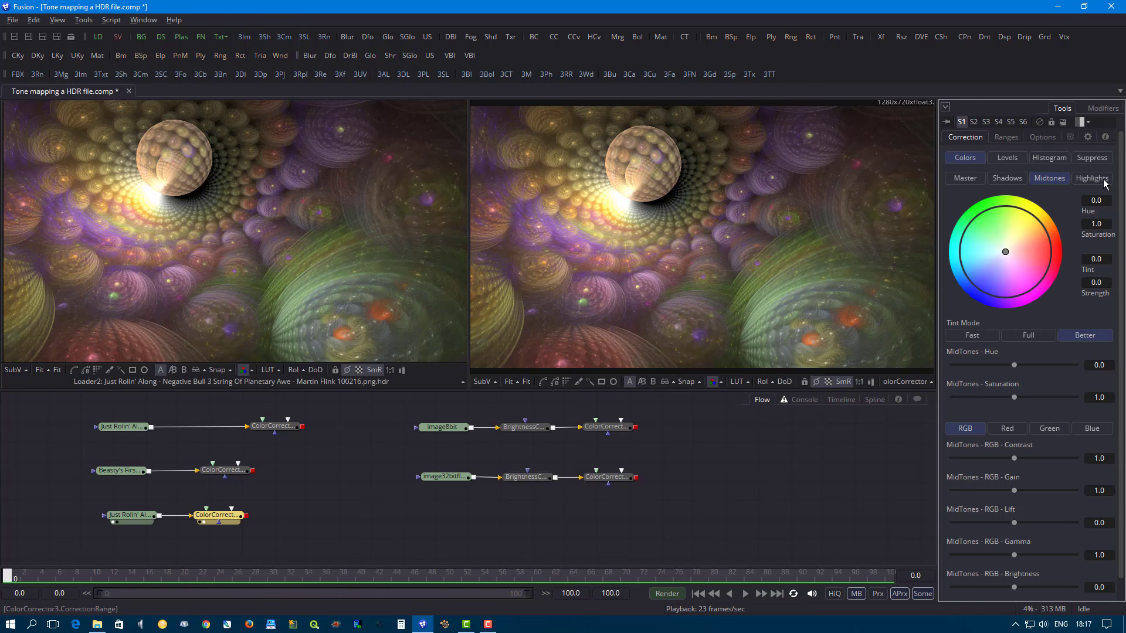
- Try shifting the master hue to about 0.43 and undo the change
click(972, 177)
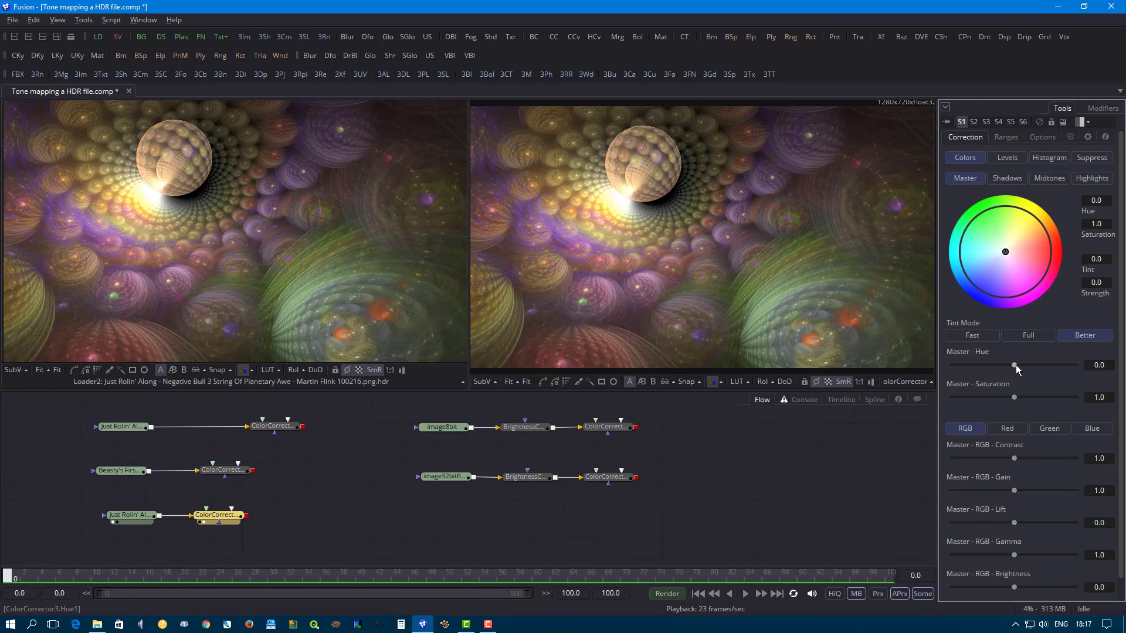
drag(1018, 365, 1042, 369)
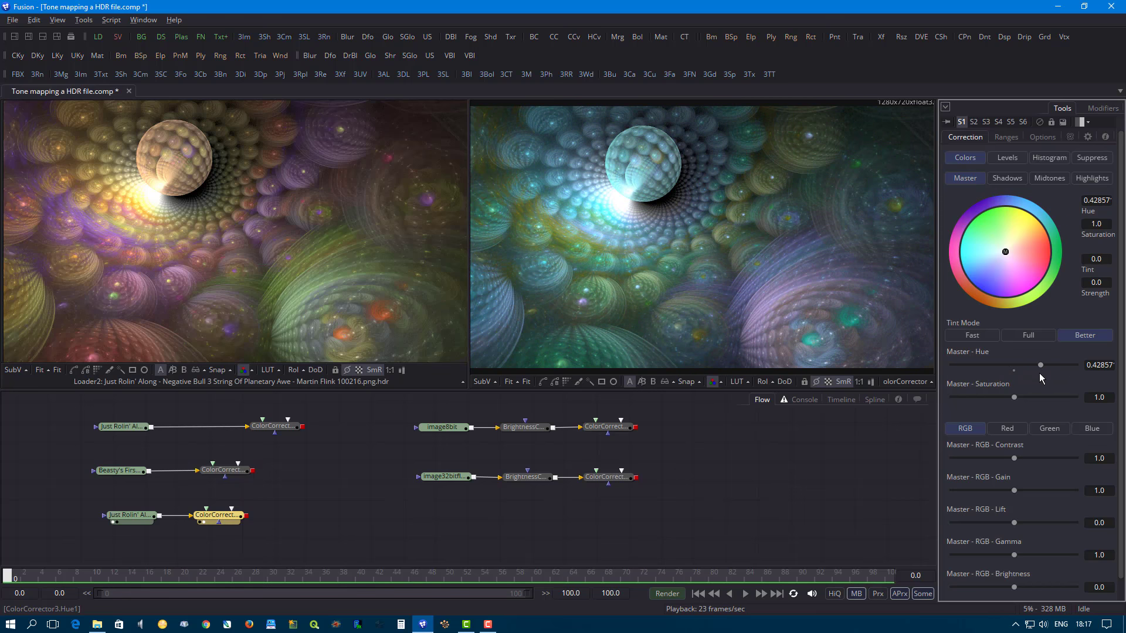
key(ctrl+z)
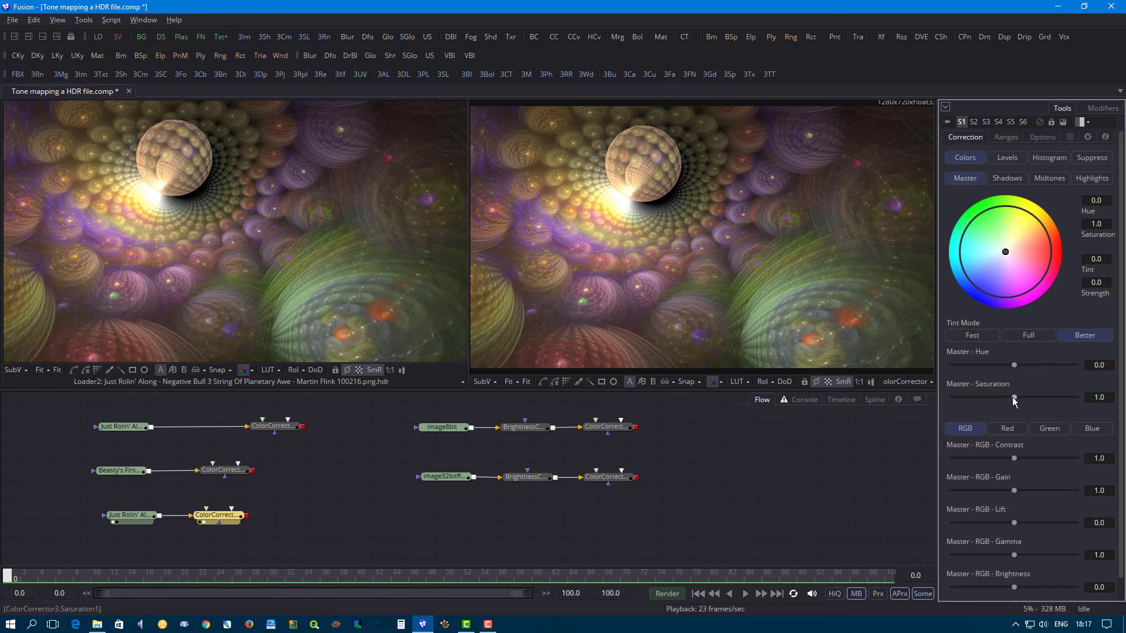
- Raise the master saturation to about 1.34, the RGB contrast to about 1.11 and the RGB gain to about 1.19
mouse_move(1015, 398)
mouse_down()
mouse_move(1047, 396)
mouse_move(1033, 395)
mouse_up()
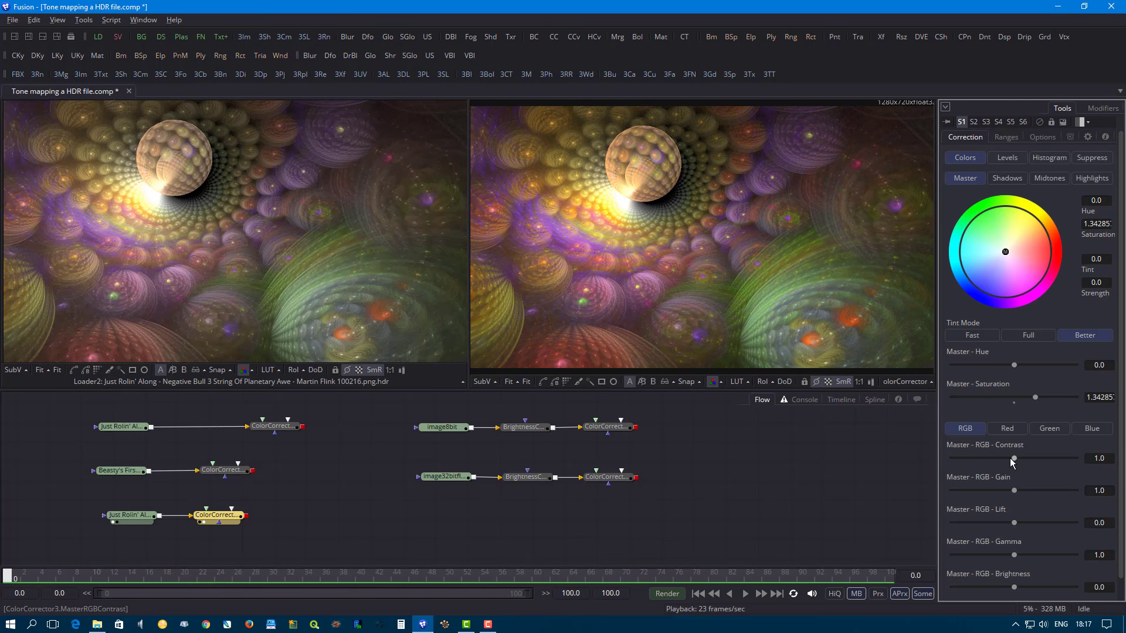
drag(1014, 457, 1017, 491)
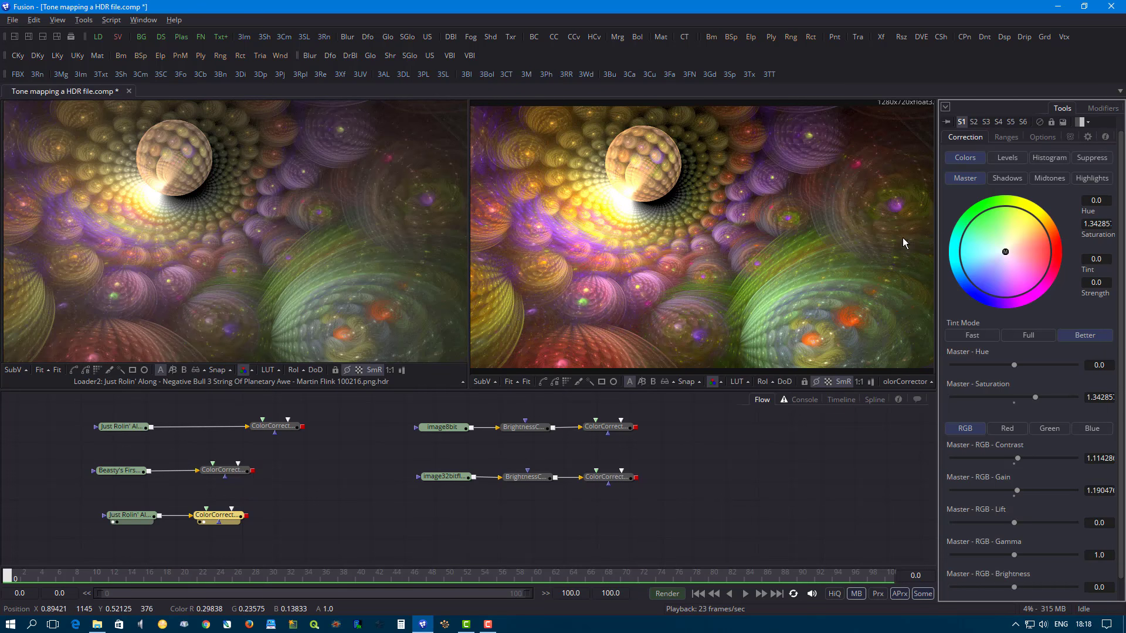
- Adjust the highlights' RGB contrast to about 0.93, gain to 0.74, lift to 0.086, gamma to 0.63 and brightness to -0.067
click(1091, 181)
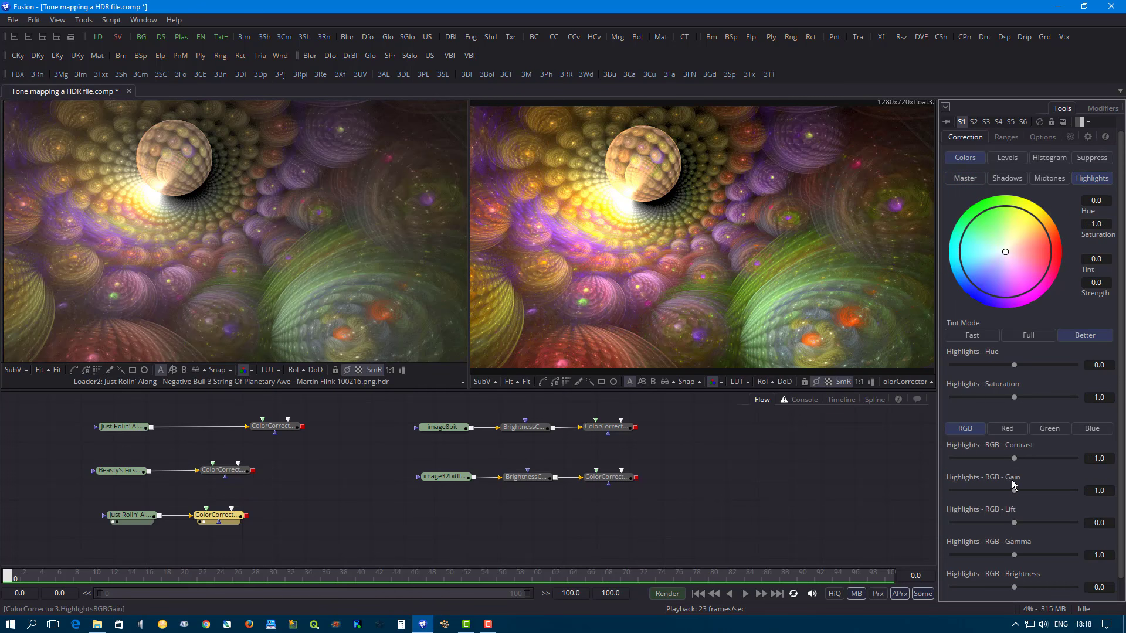
mouse_move(1014, 492)
mouse_down()
mouse_move(994, 495)
mouse_move(1007, 526)
mouse_move(1021, 523)
mouse_move(997, 491)
mouse_up()
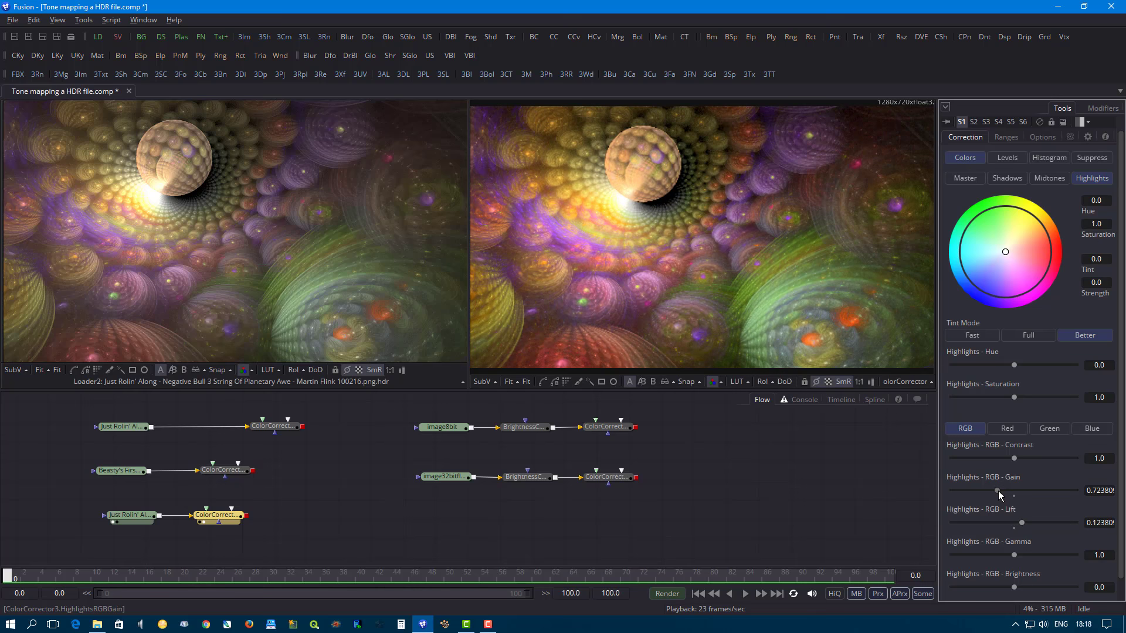
scroll(631, 221, up, 2)
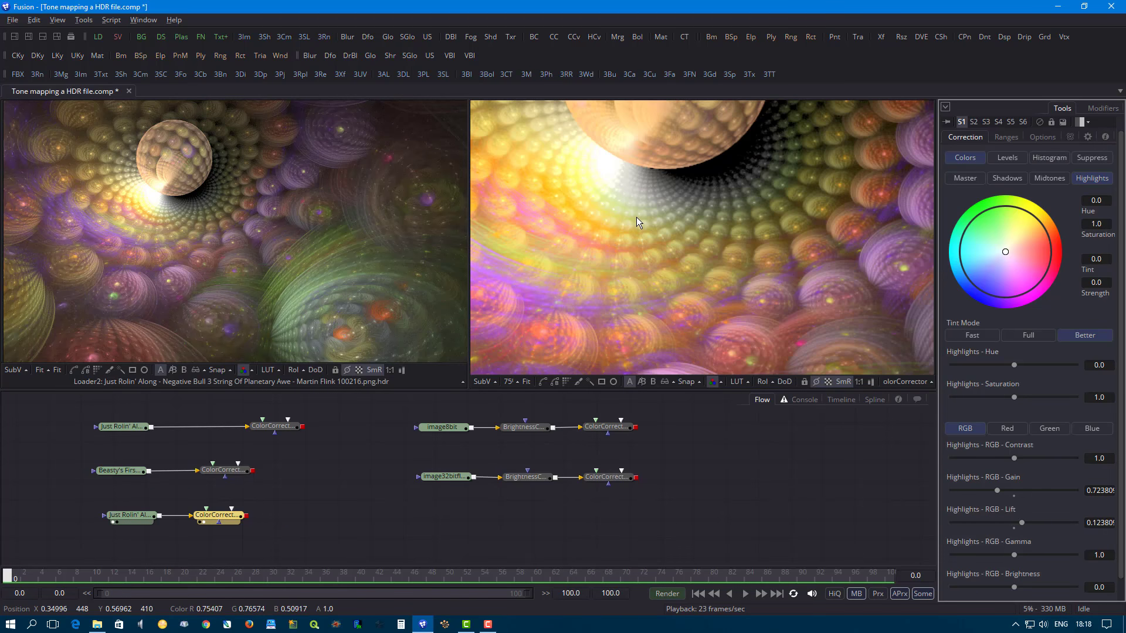
drag(636, 217, 659, 300)
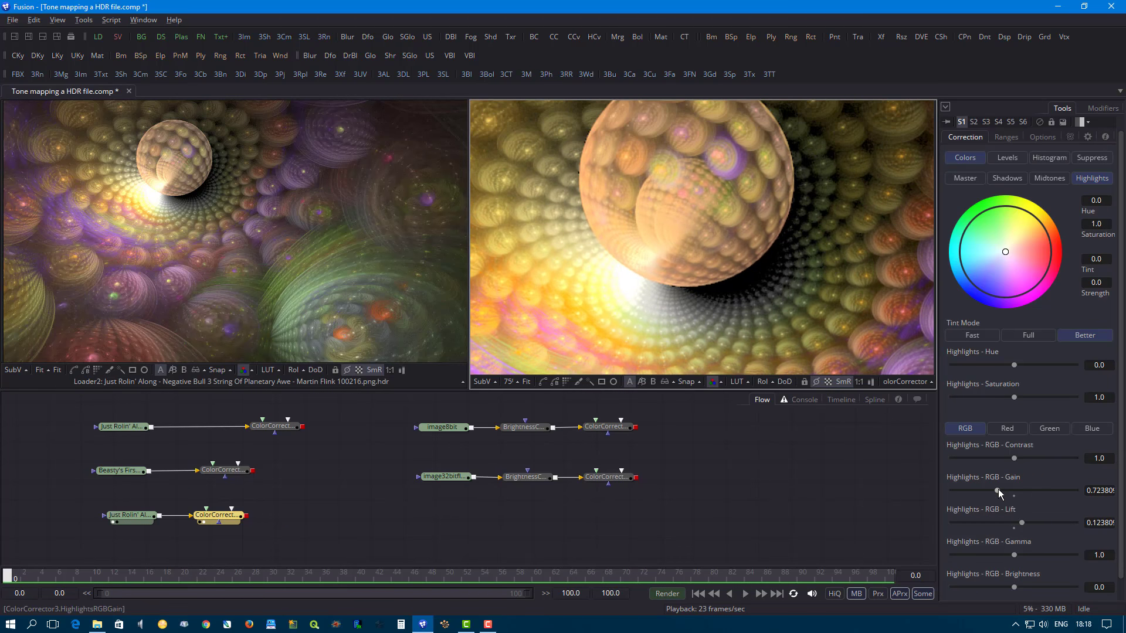
drag(998, 491, 1009, 588)
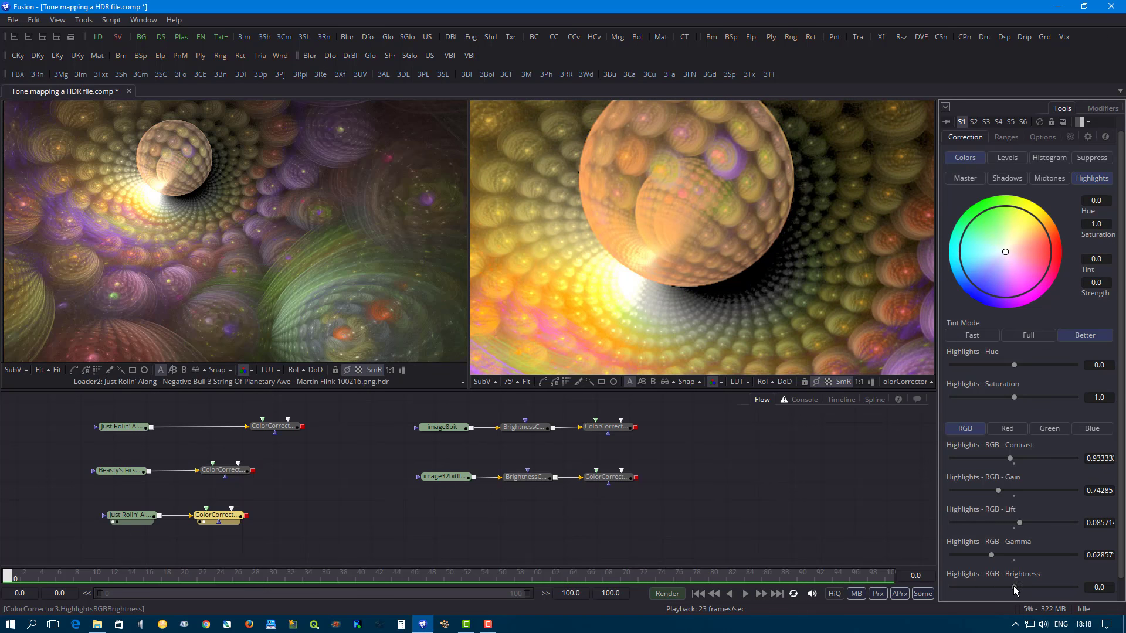
scroll(765, 219, down, 3)
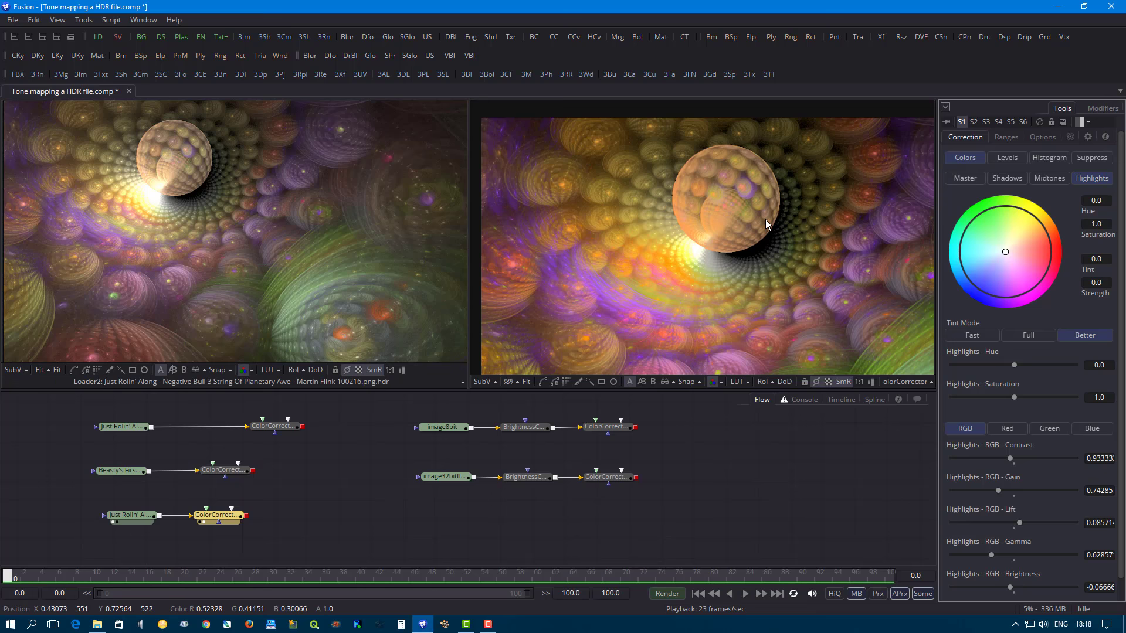
scroll(764, 220, up, 3)
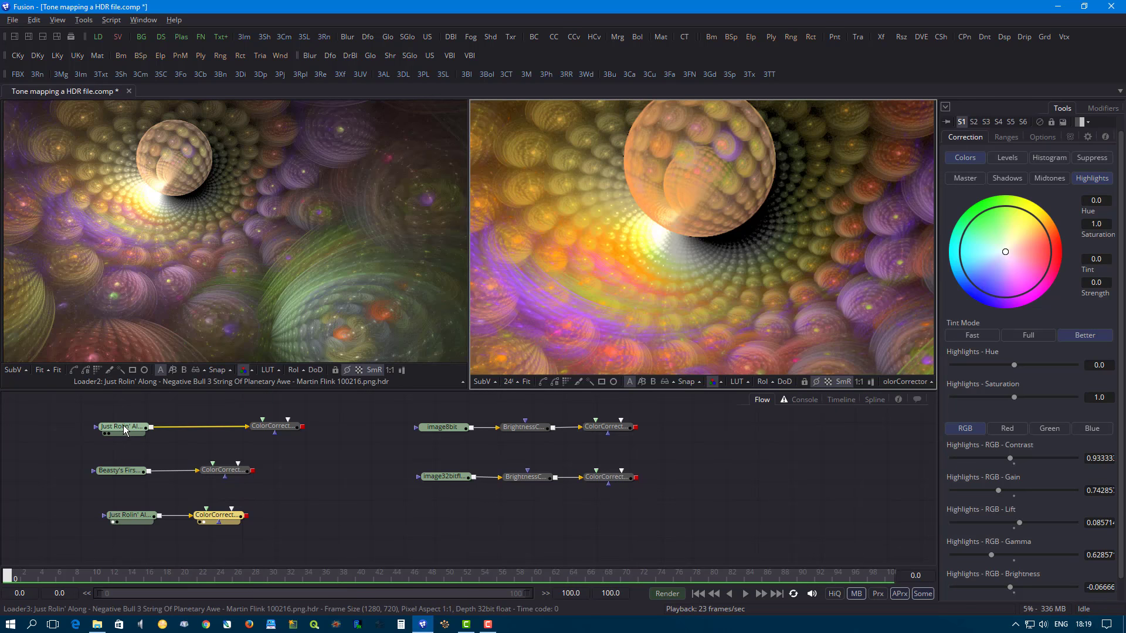
- Display the top-row loader and its Color Corrector side by side and examine the corrected glow around the sphere at different magnifications
drag(124, 430, 139, 317)
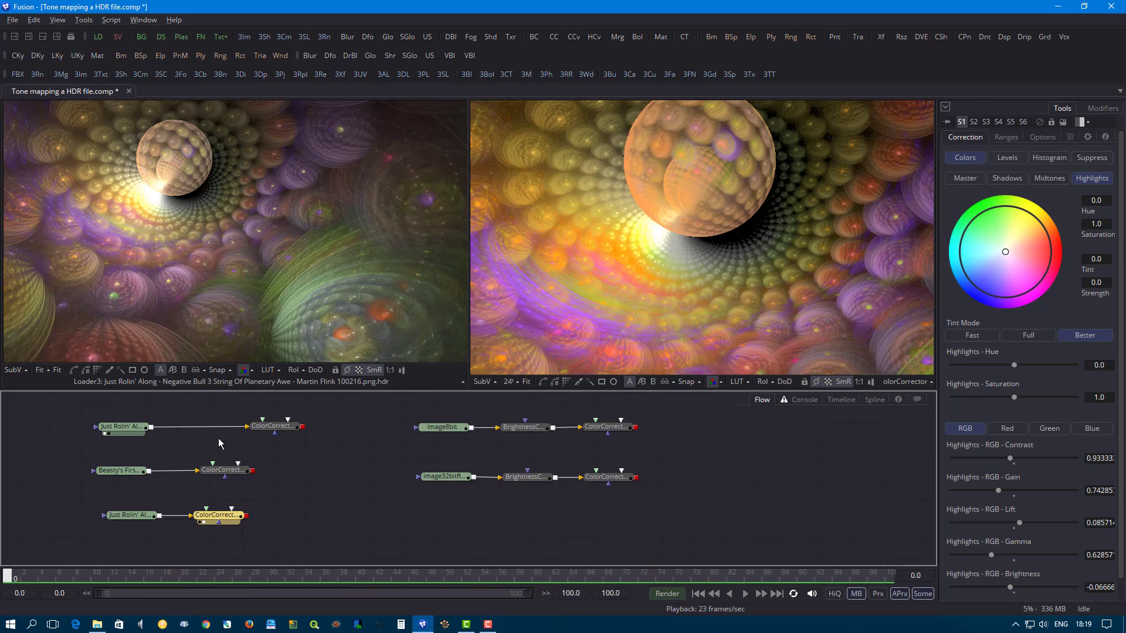
click(265, 430)
scroll(702, 269, down, 2)
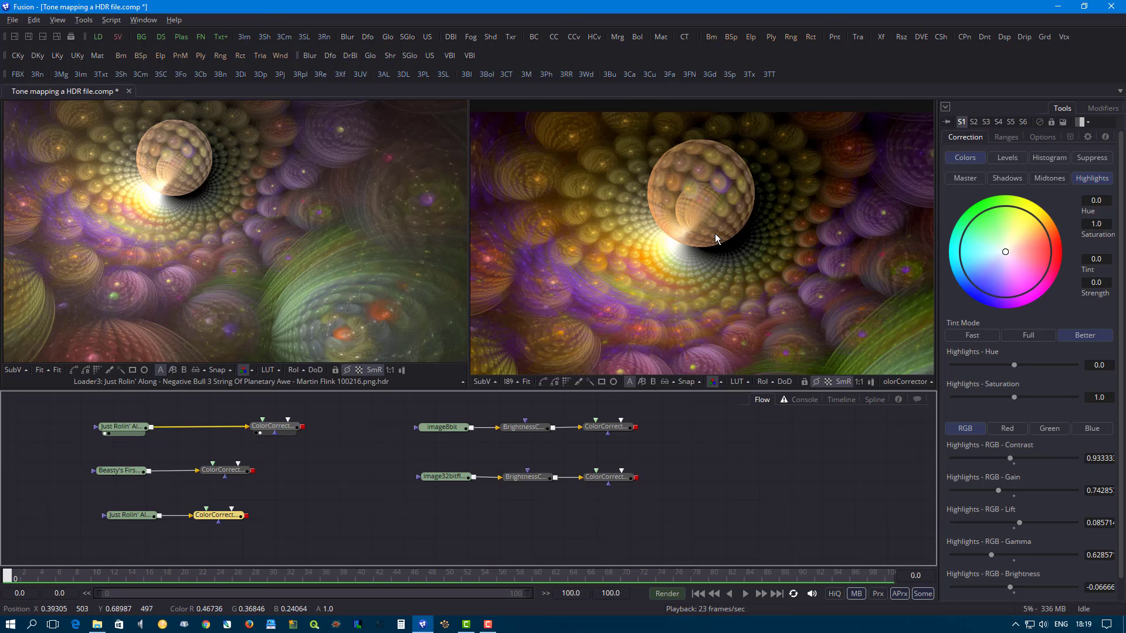
scroll(715, 237, up, 2)
scroll(715, 240, down, 2)
scroll(717, 244, up, 2)
scroll(715, 245, up, 2)
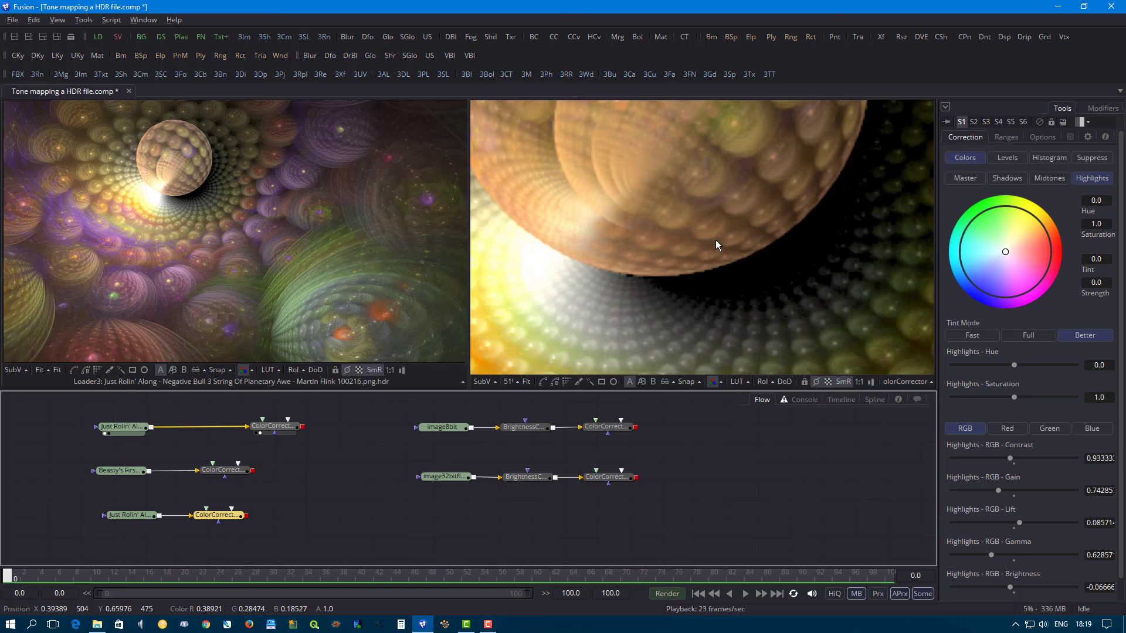
scroll(715, 245, down, 2)
scroll(715, 241, down, 2)
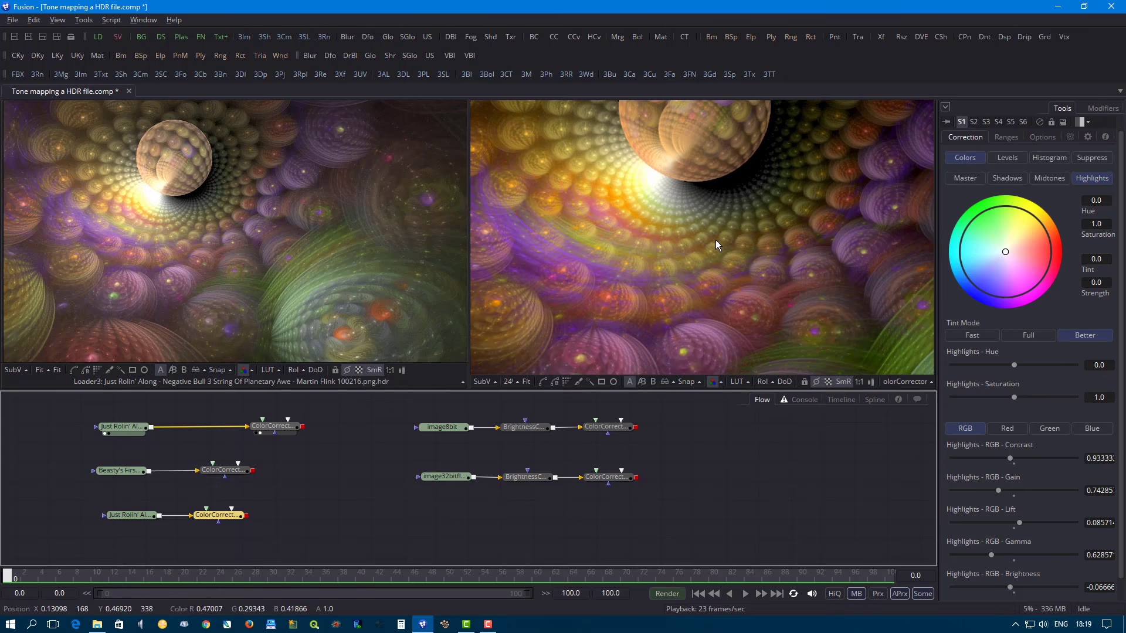
scroll(715, 241, up, 4)
scroll(716, 241, down, 2)
scroll(715, 240, down, 2)
scroll(716, 240, up, 3)
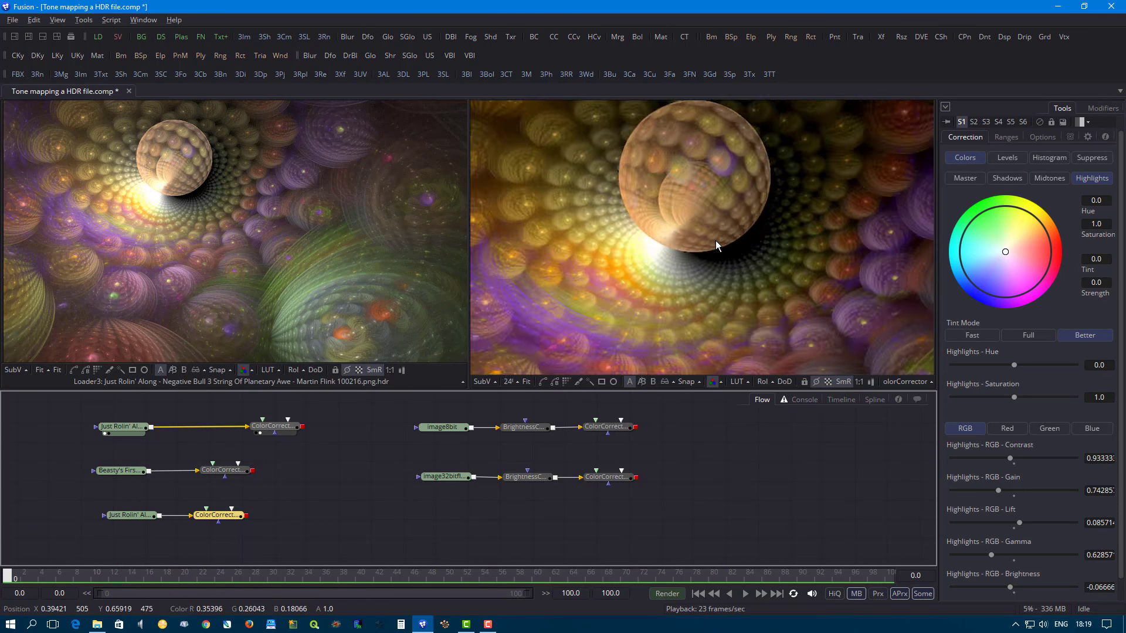
scroll(714, 242, down, 2)
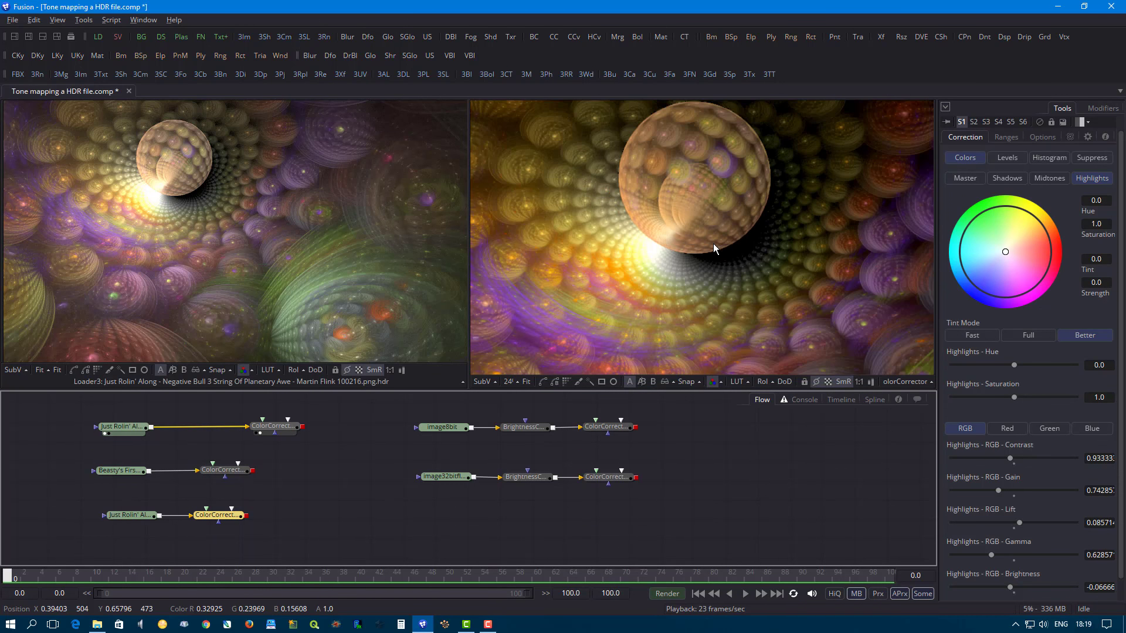
click(529, 383)
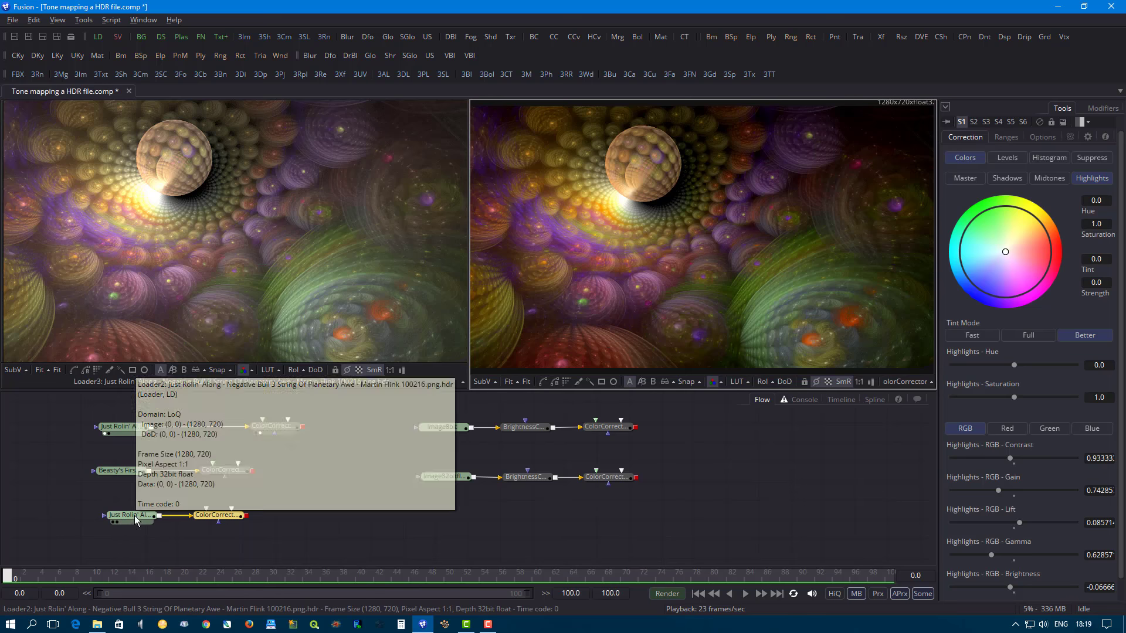
- Display the third-row loader and its Color Corrector side by side in the two viewers again
drag(132, 516, 175, 329)
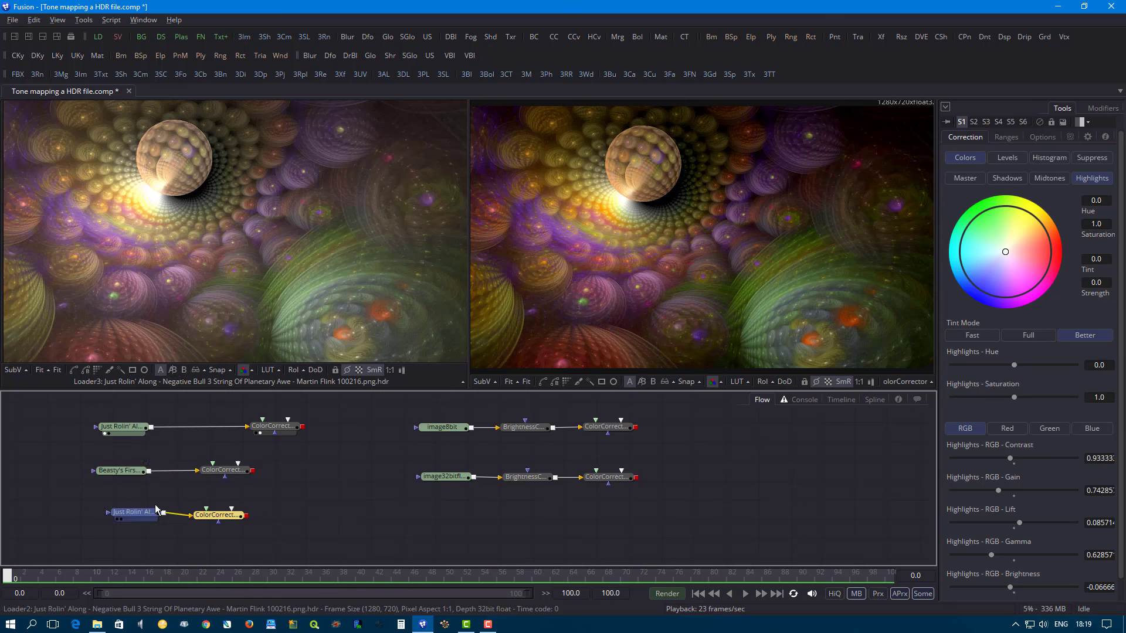
drag(204, 518, 674, 220)
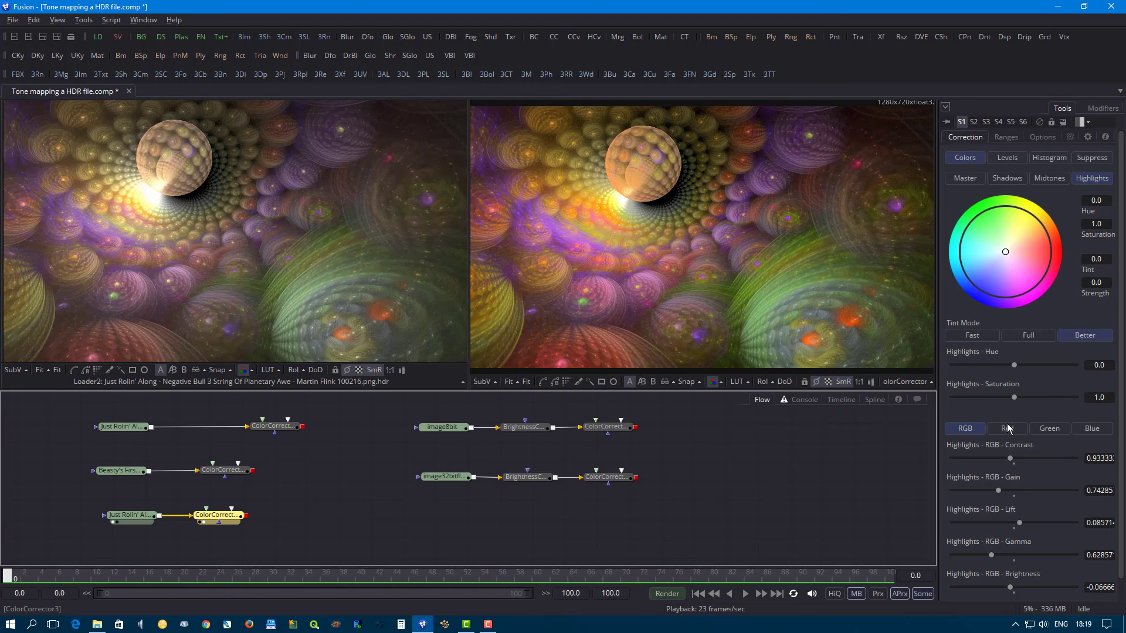
- Shift the master hue to about -0.095 and the master saturation to about 1.30 with the color wheel's outer ring
click(962, 179)
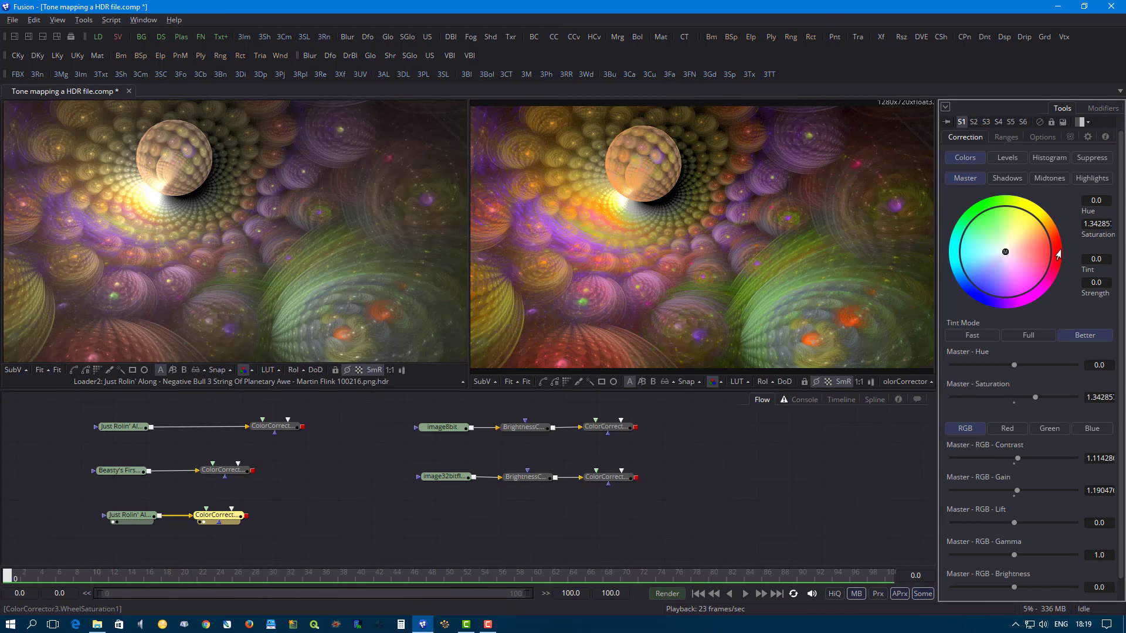
drag(1048, 275, 1031, 228)
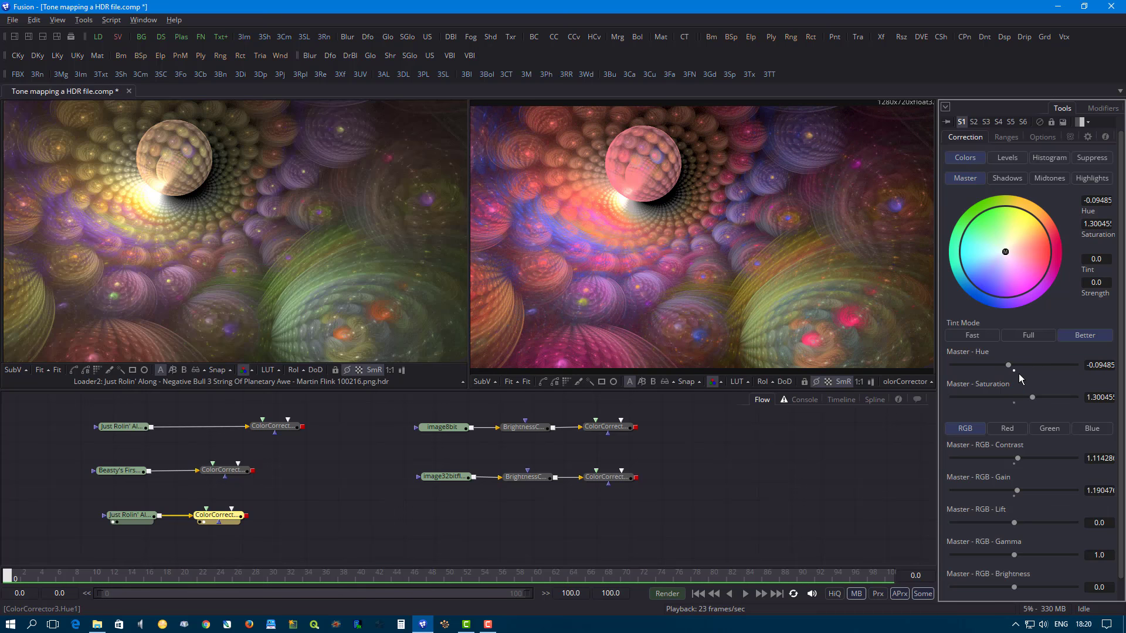
- Undo the last master hue and saturation change, and view the Color Corrector's shadows, midtones and highlights ranges in turn
key(ctrl+z)
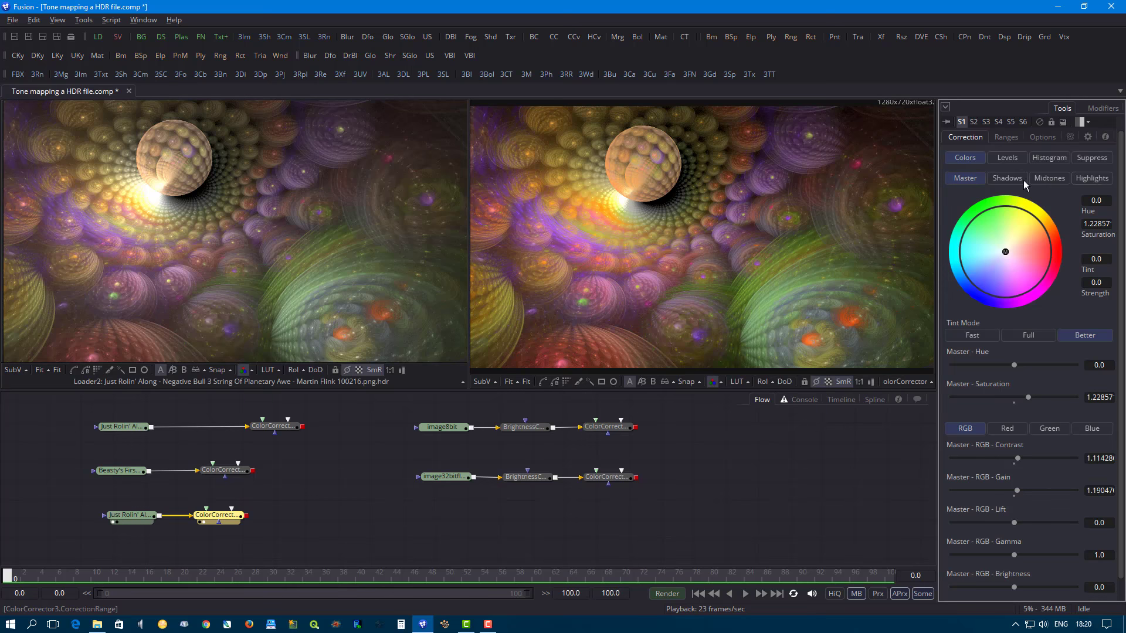
click(1008, 137)
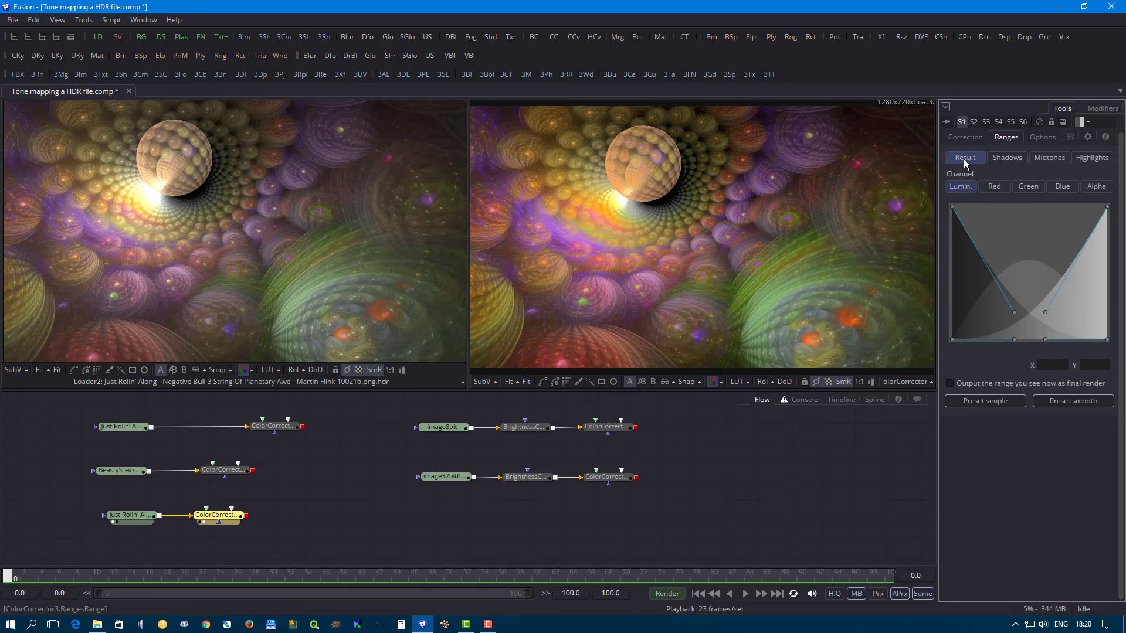
click(1012, 157)
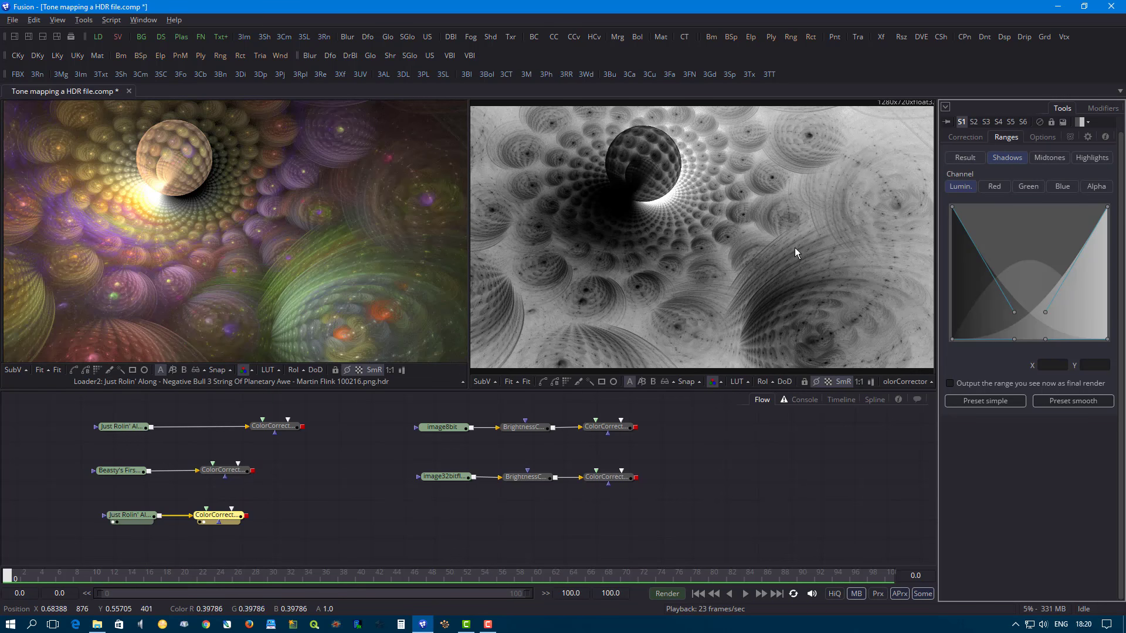
click(1054, 156)
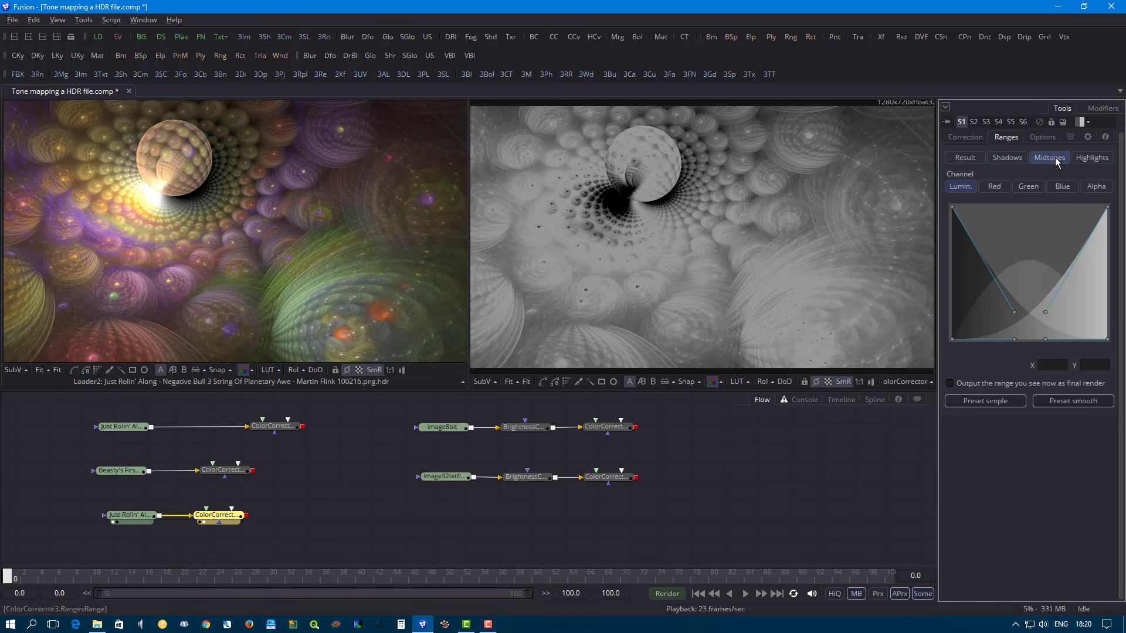
click(1089, 157)
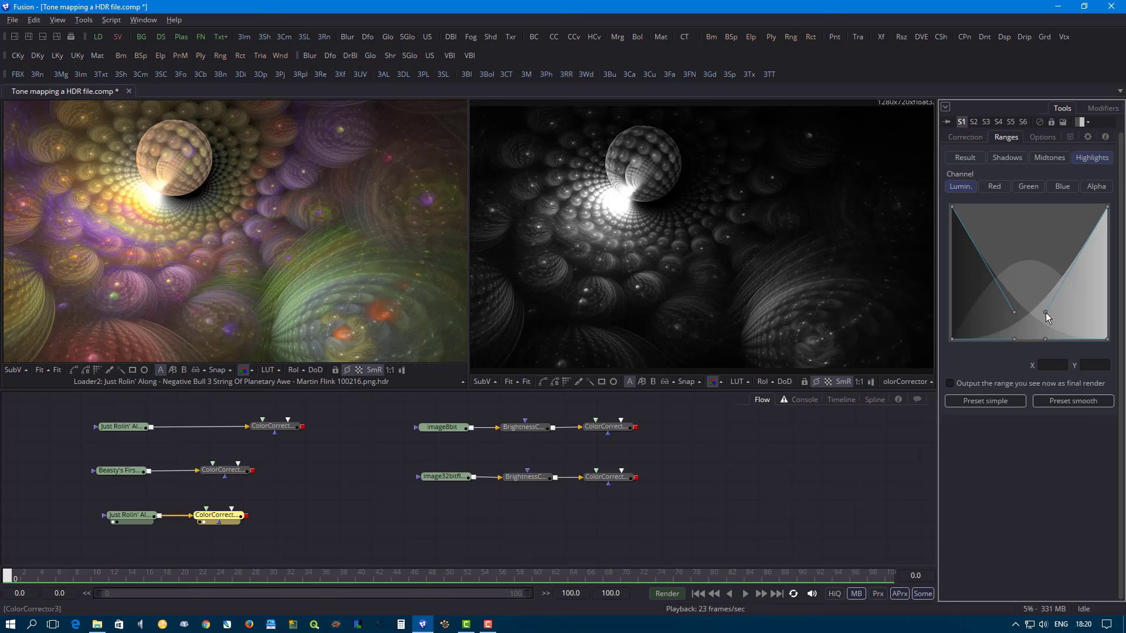
- Reshape the shadows and highlights range curves, with the highlights handle at about X 0.67, Y 0.50
drag(1046, 312, 1068, 291)
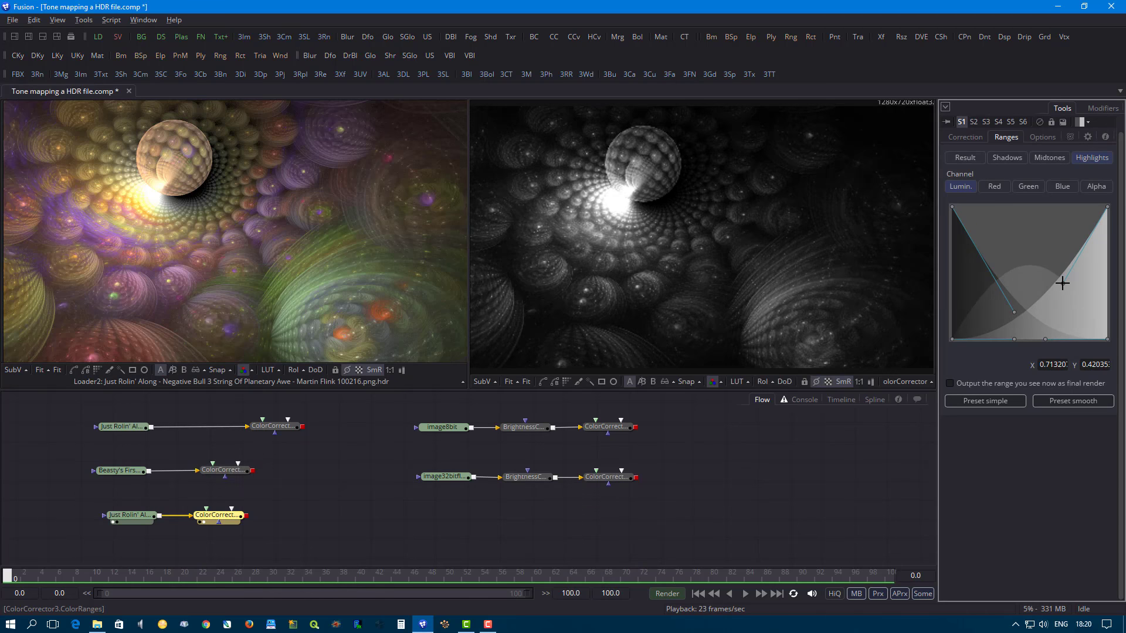
click(997, 153)
drag(1013, 311, 973, 301)
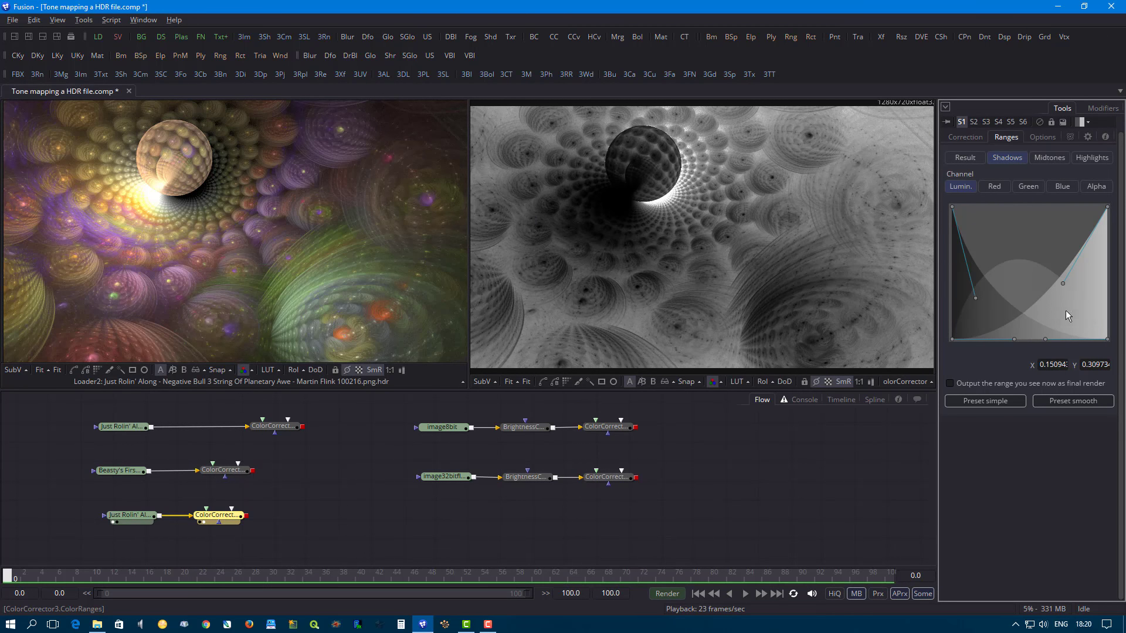
click(1050, 159)
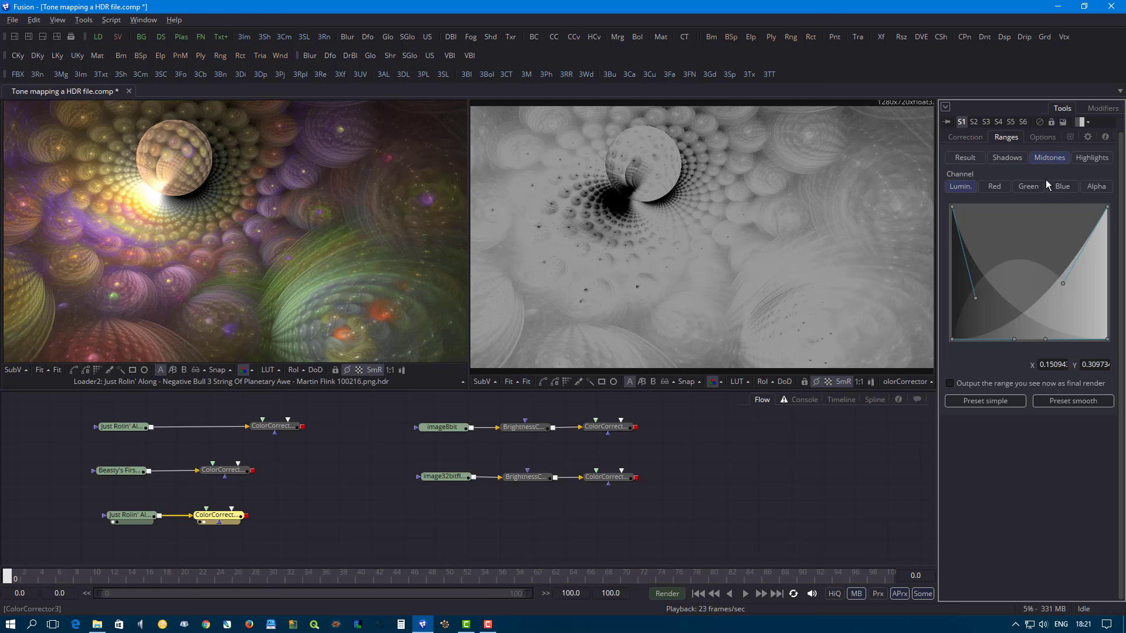
drag(976, 298, 1056, 274)
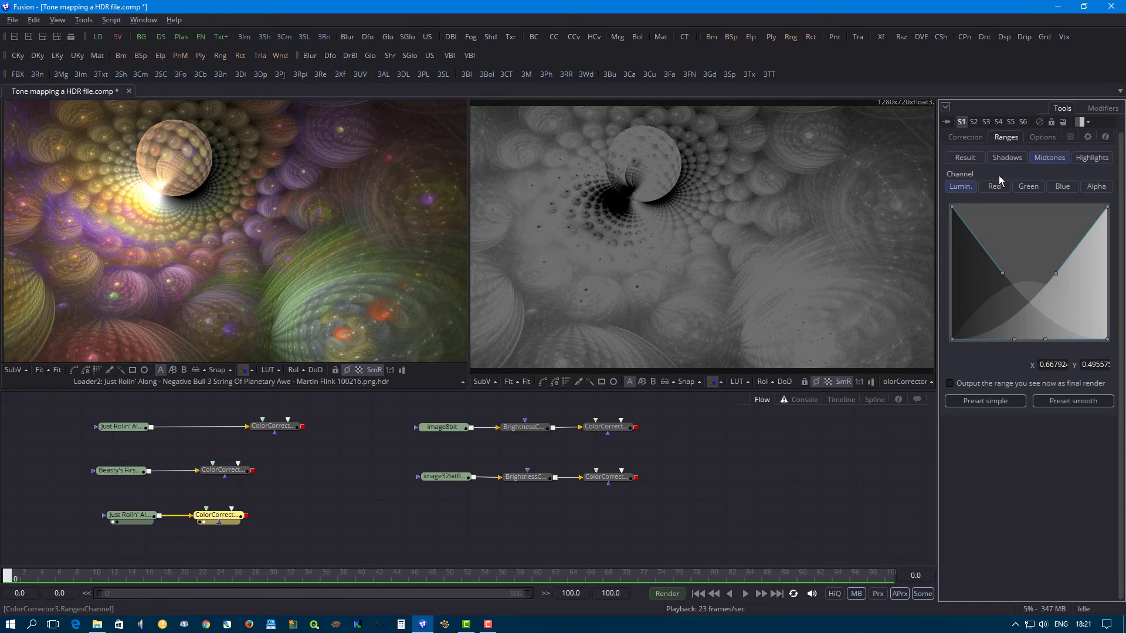
- Examine the shadows range in the luminance, red, green, blue and alpha channels, and return to the luminance result view
click(1004, 159)
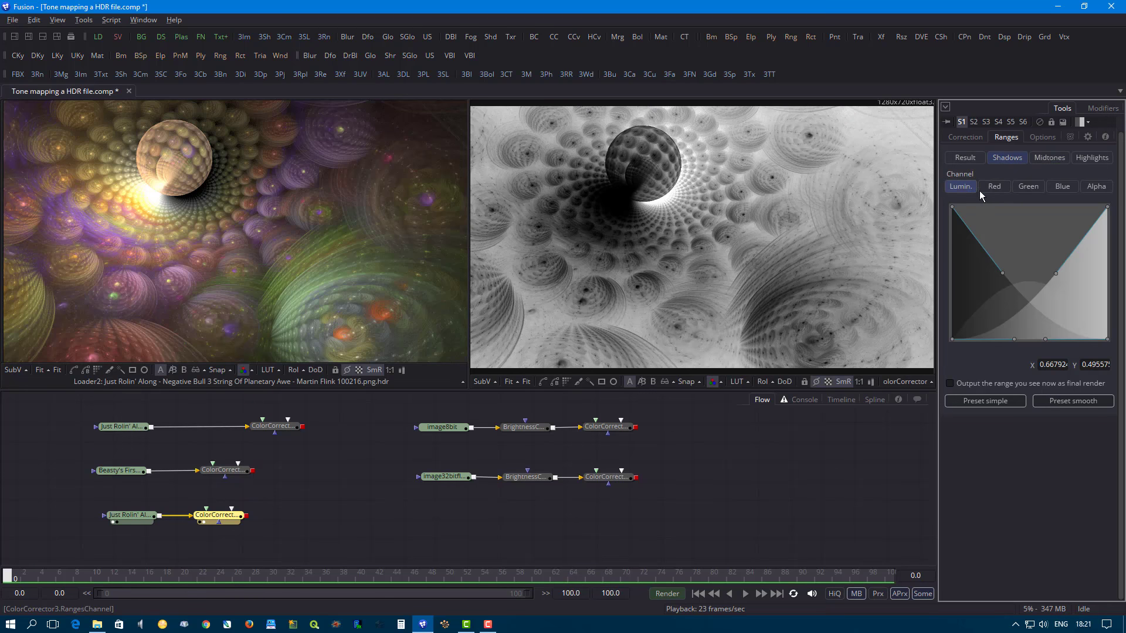
click(1003, 187)
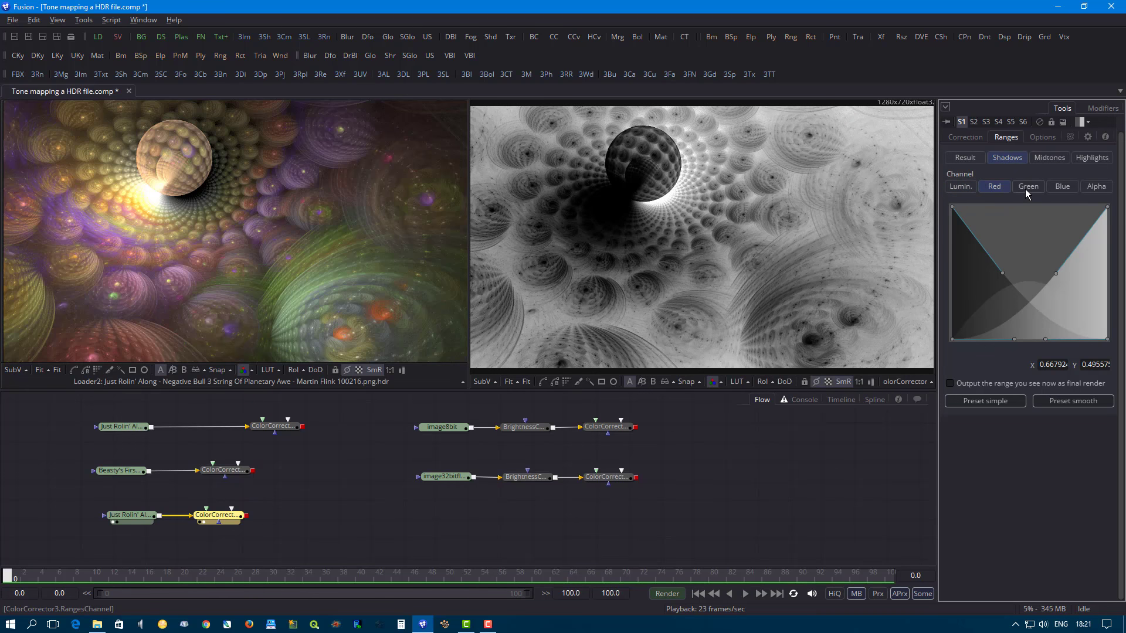
click(1025, 189)
click(1060, 188)
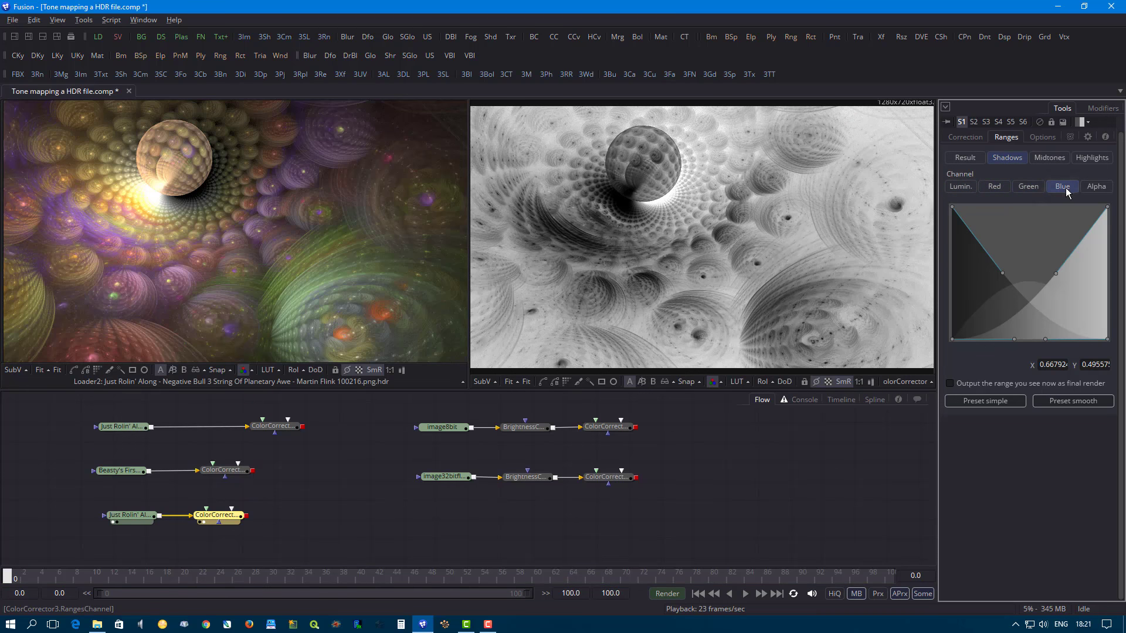
click(1105, 188)
click(961, 187)
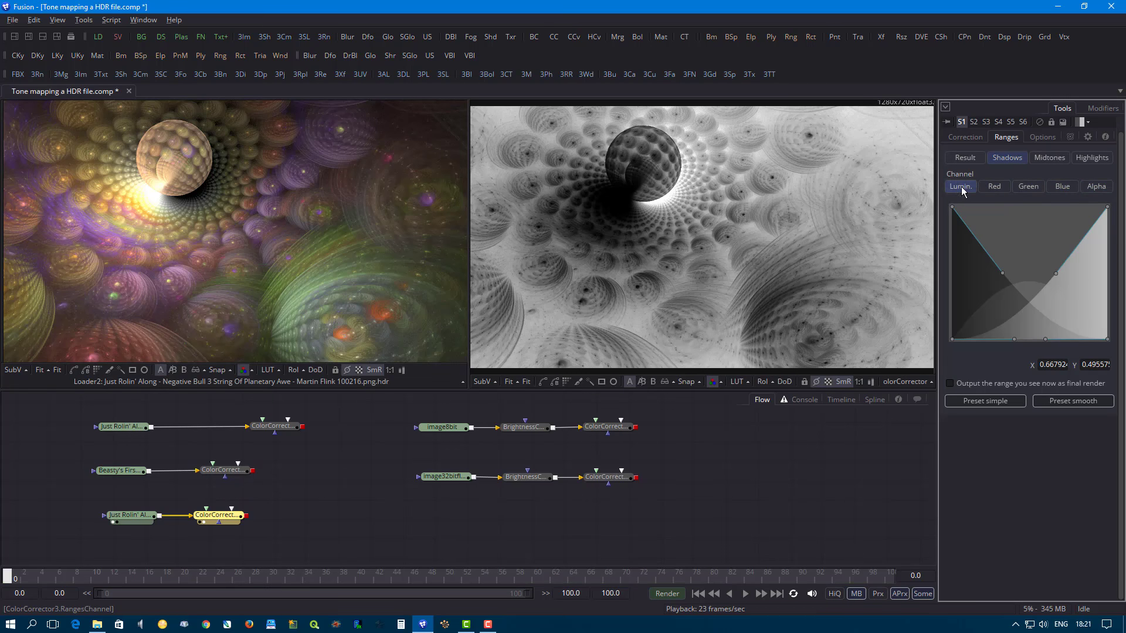
click(969, 159)
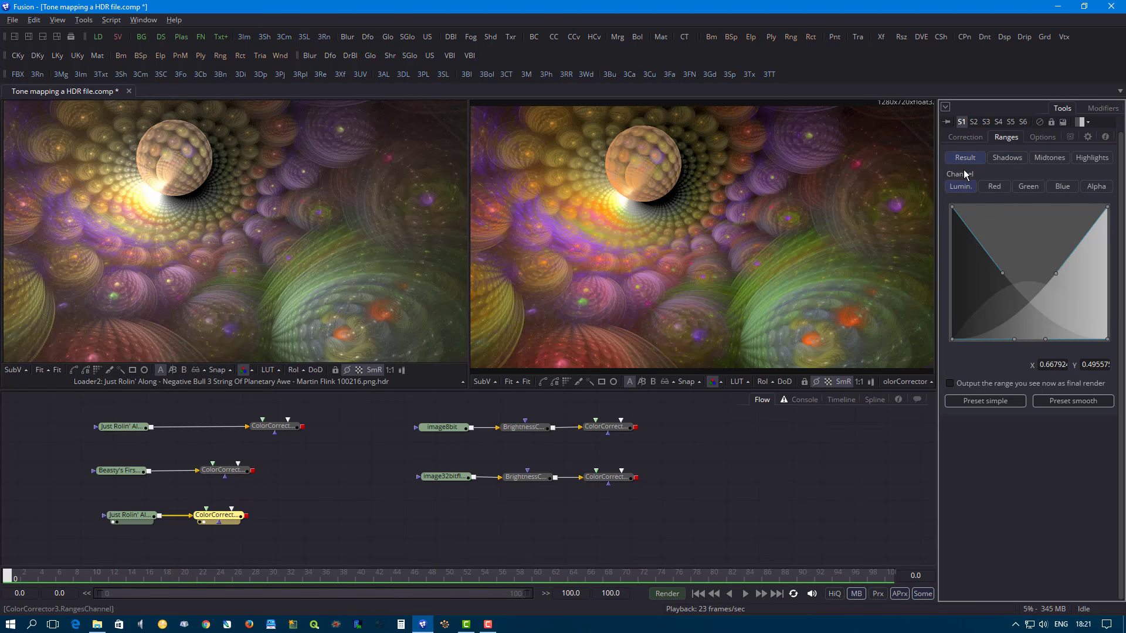
- Try master RGB input levels of about 0.058 low, 1.017 gamma and 0.993 high, and reset all levels
click(966, 138)
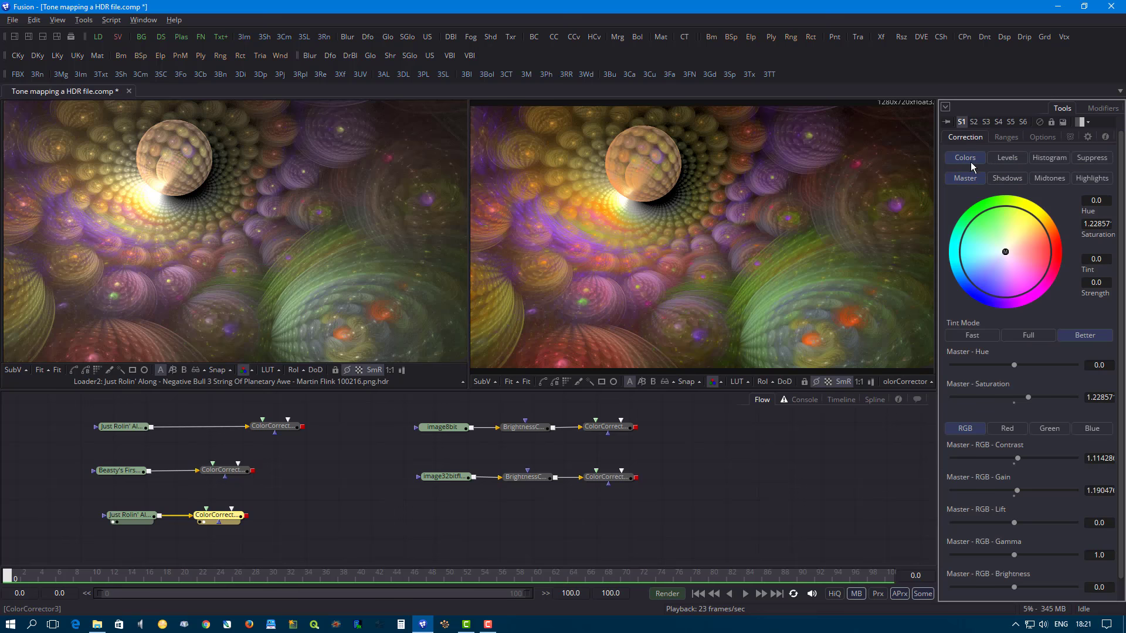
click(1014, 162)
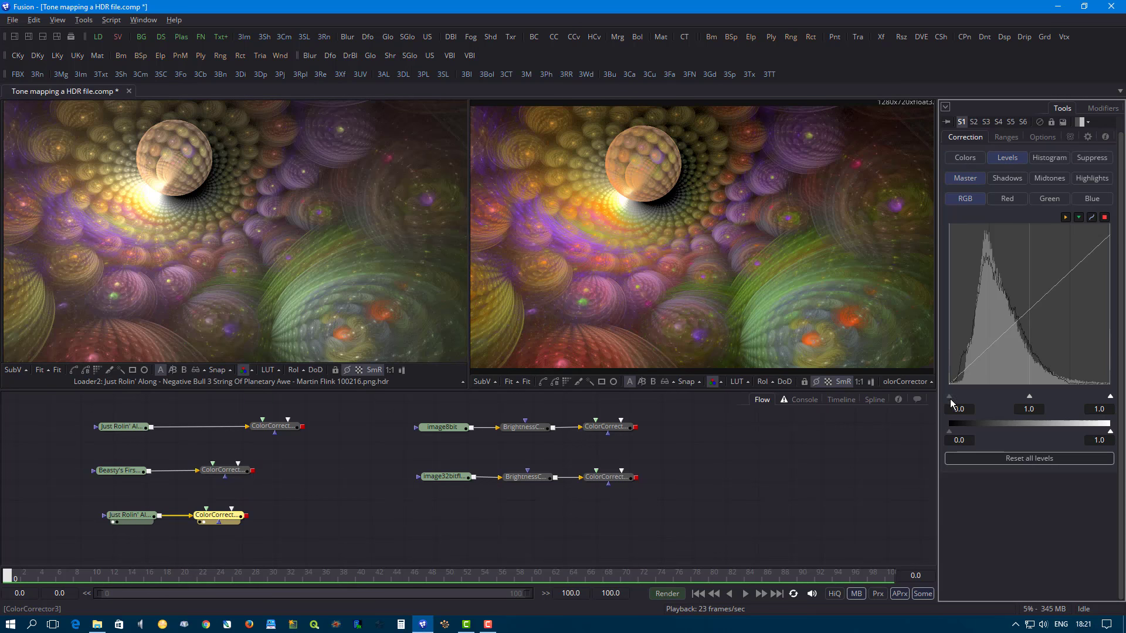
drag(950, 399, 957, 398)
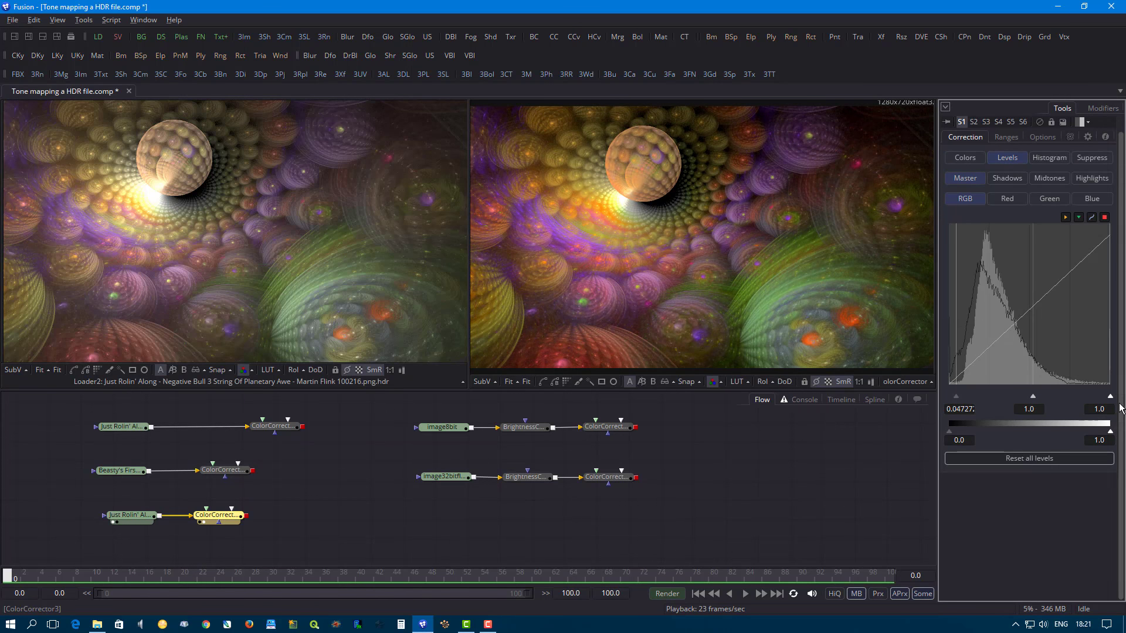
mouse_move(1110, 398)
mouse_down()
mouse_move(1088, 398)
mouse_move(1111, 397)
mouse_up()
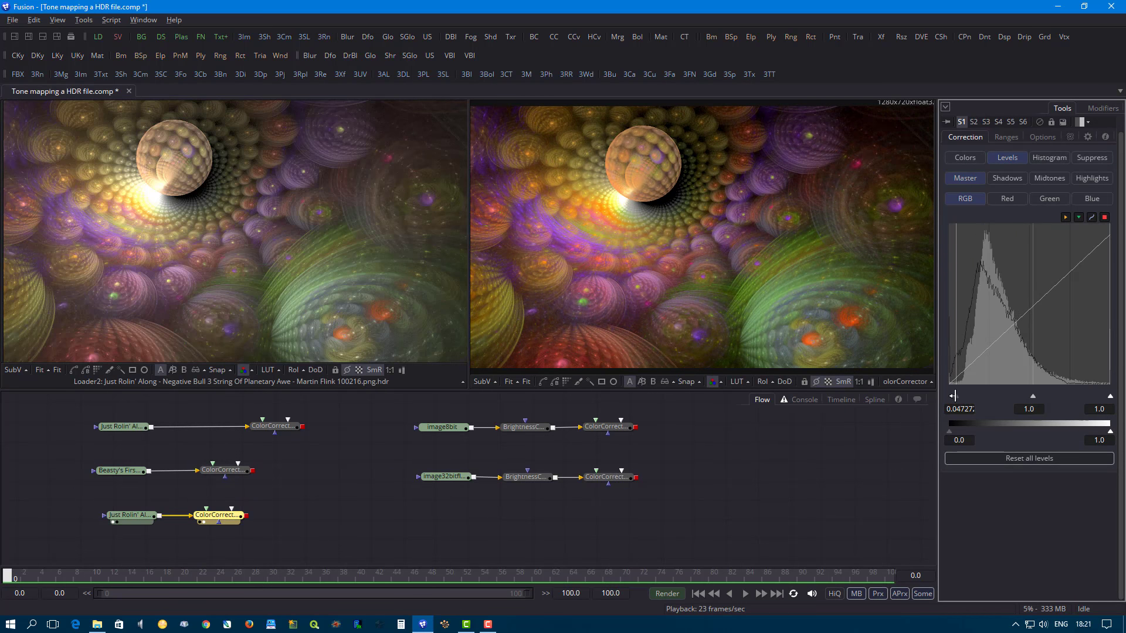
drag(957, 397, 975, 406)
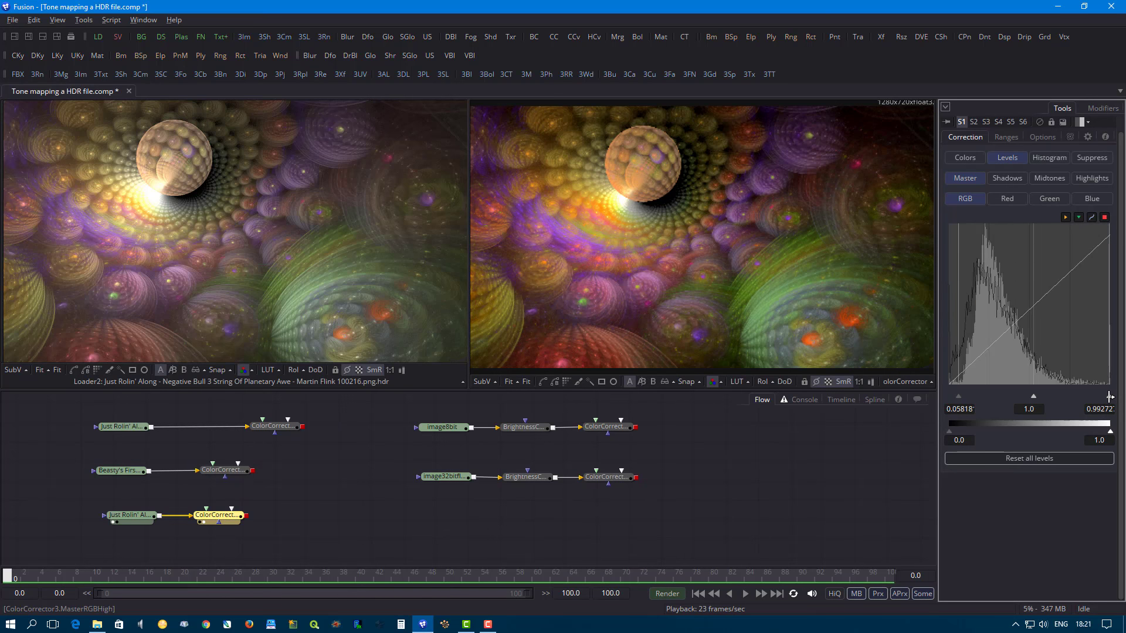
drag(1112, 397, 1108, 397)
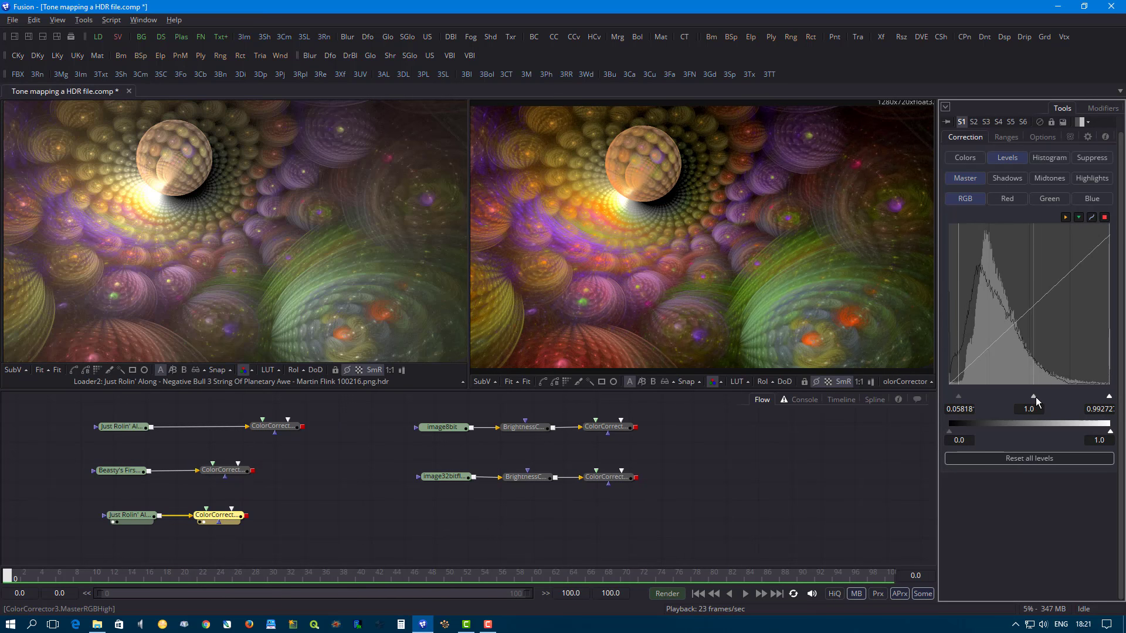
mouse_move(1036, 398)
mouse_down()
mouse_move(1010, 398)
mouse_move(1032, 398)
mouse_up()
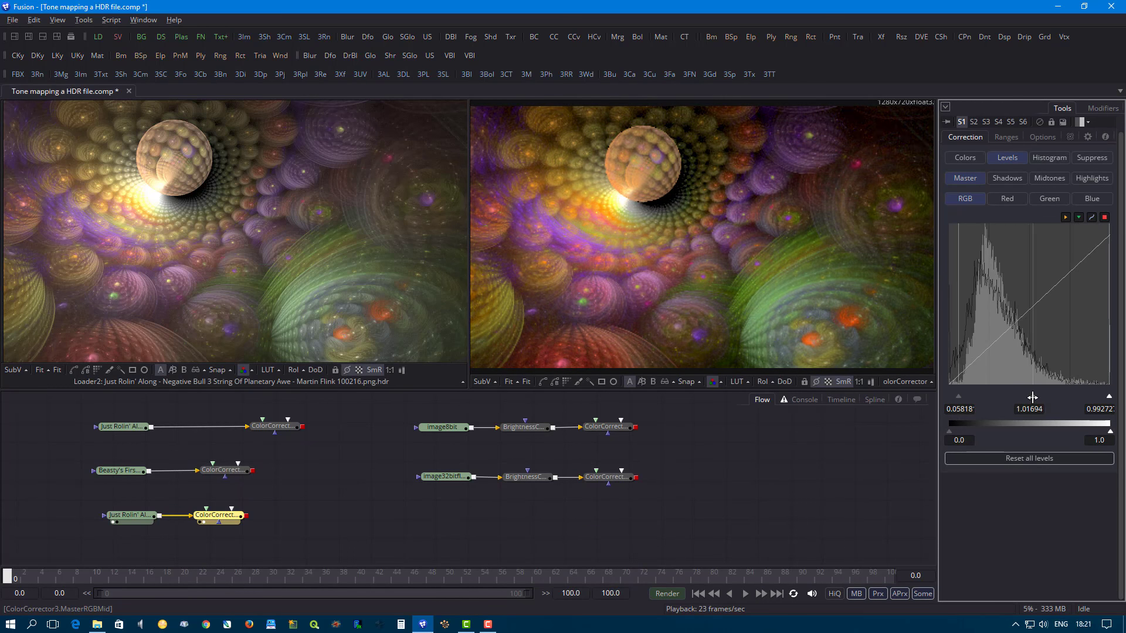
click(1024, 460)
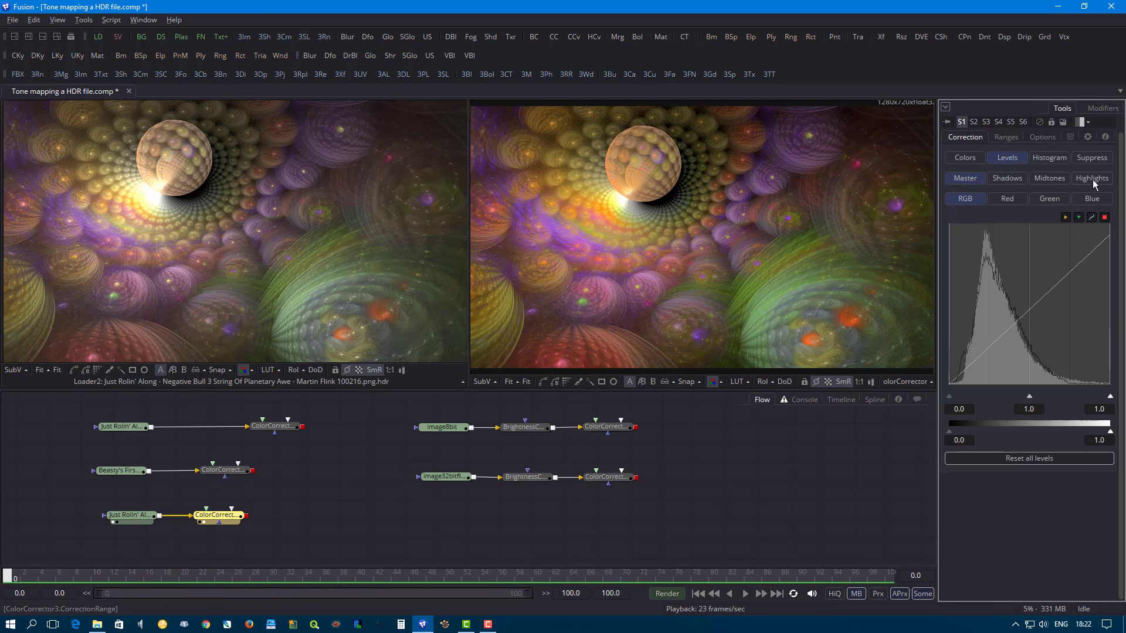
- Try equalizing the RGB histogram with red, green and blue locked at about 0.24 and lower, and reset all histogram changes
click(1044, 159)
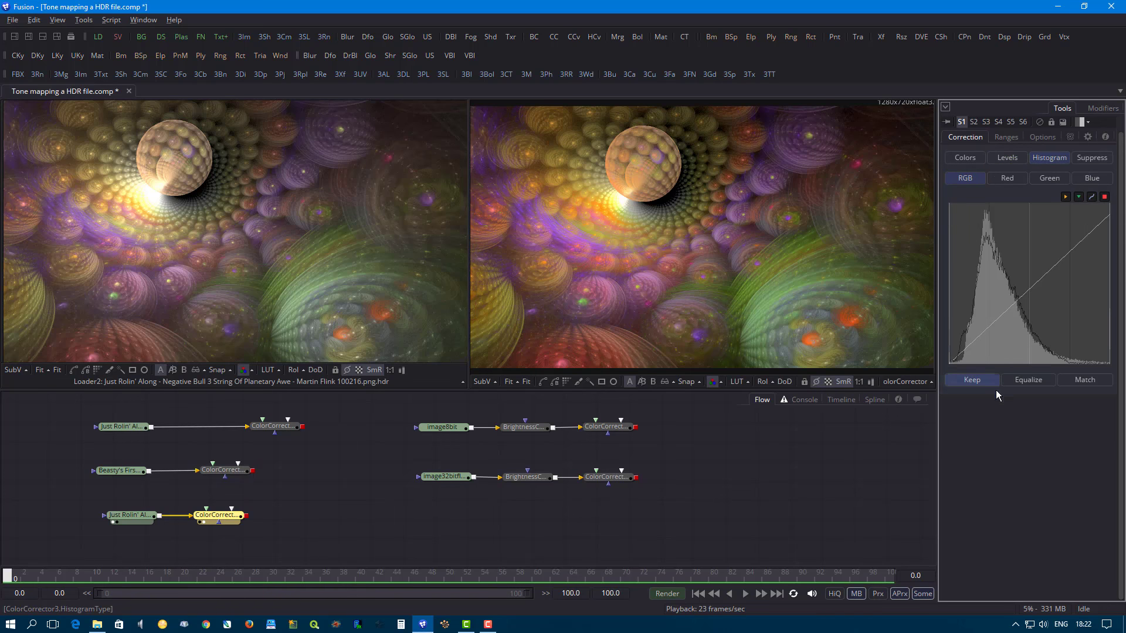
click(1032, 380)
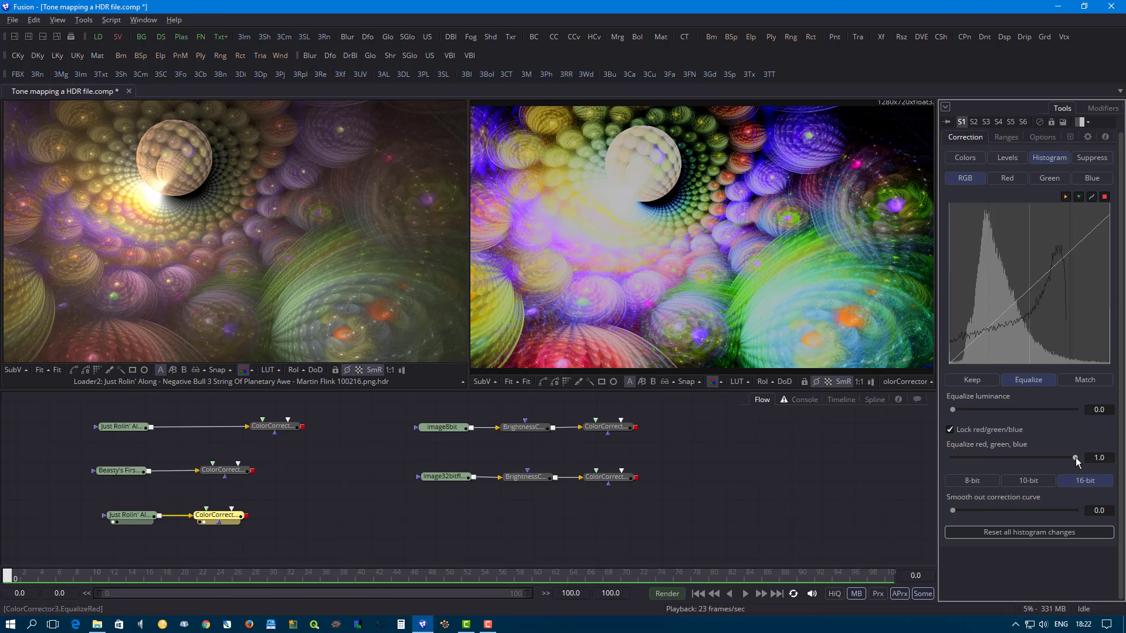
drag(1076, 459, 981, 463)
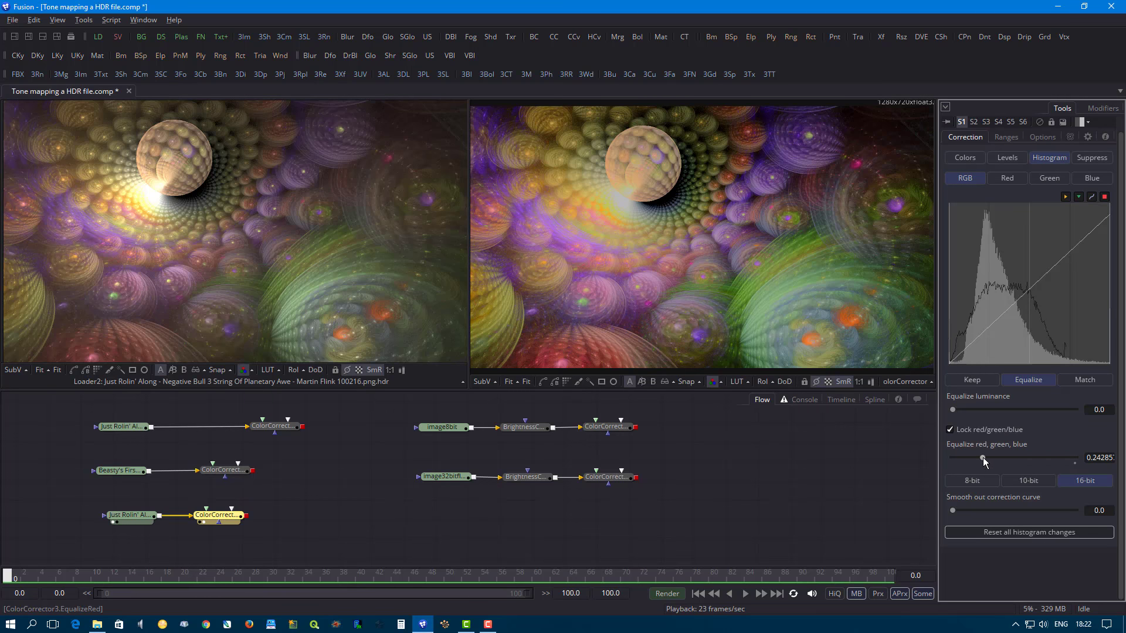
drag(983, 458, 970, 457)
click(1011, 533)
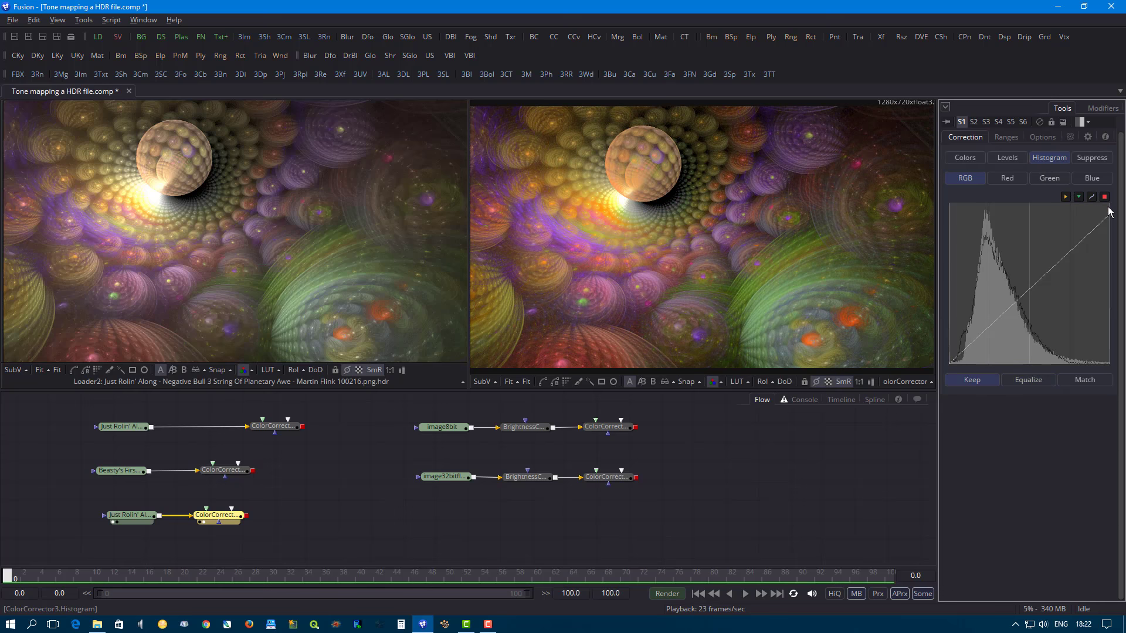
- Try suppressing green to 0.0 with suppression angles of about -0.135 and -0.034, and reset all suppression
click(1090, 158)
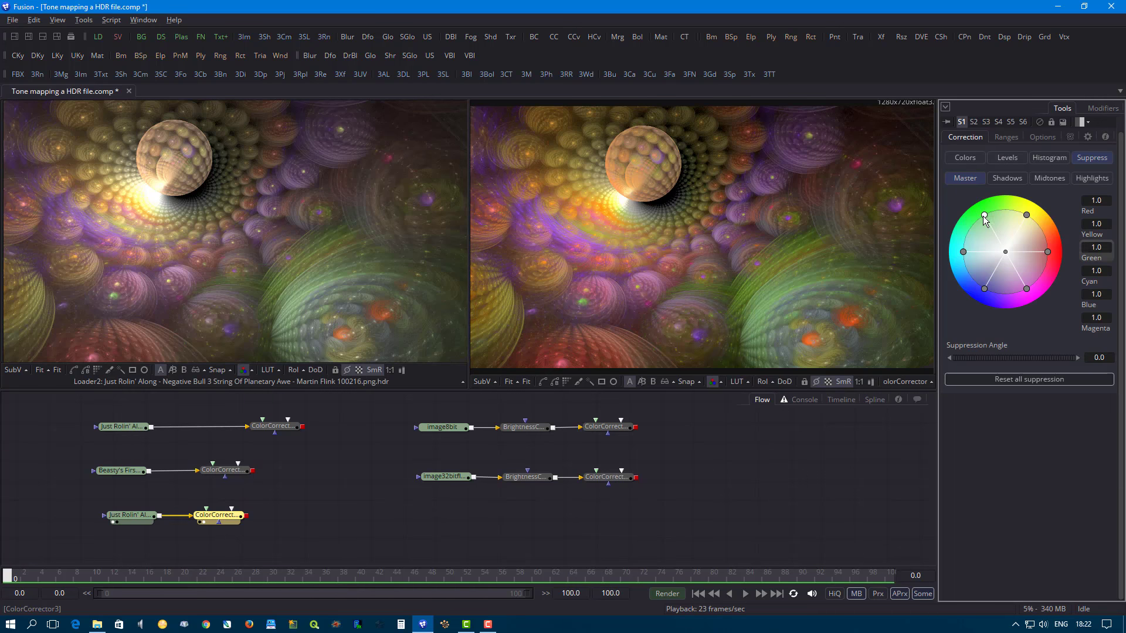
drag(982, 216, 1006, 248)
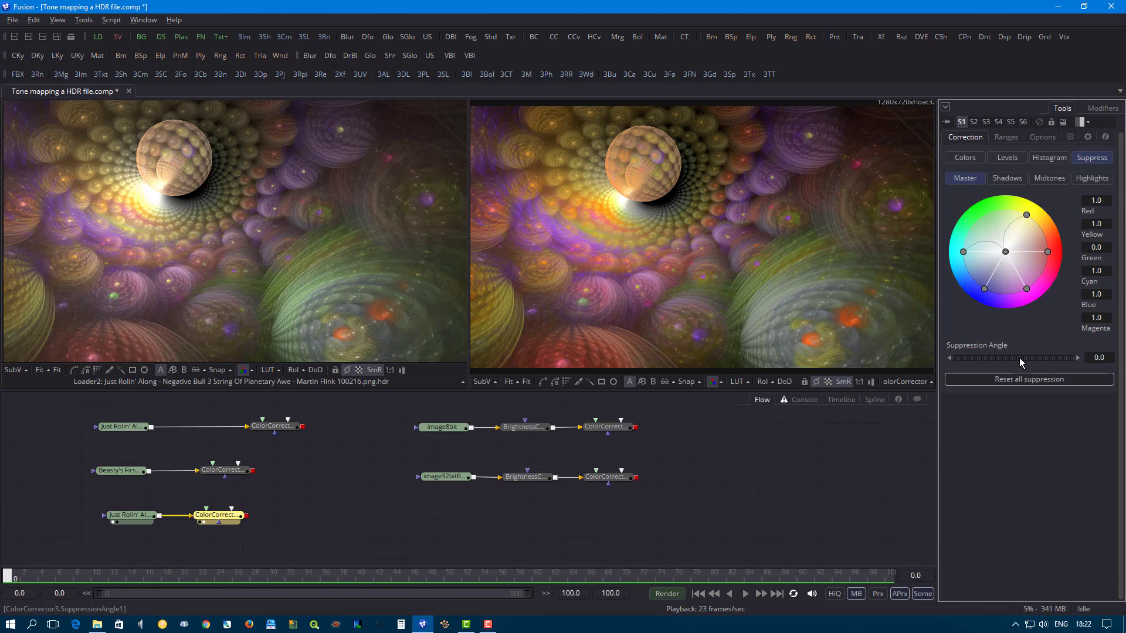
drag(1019, 358, 932, 359)
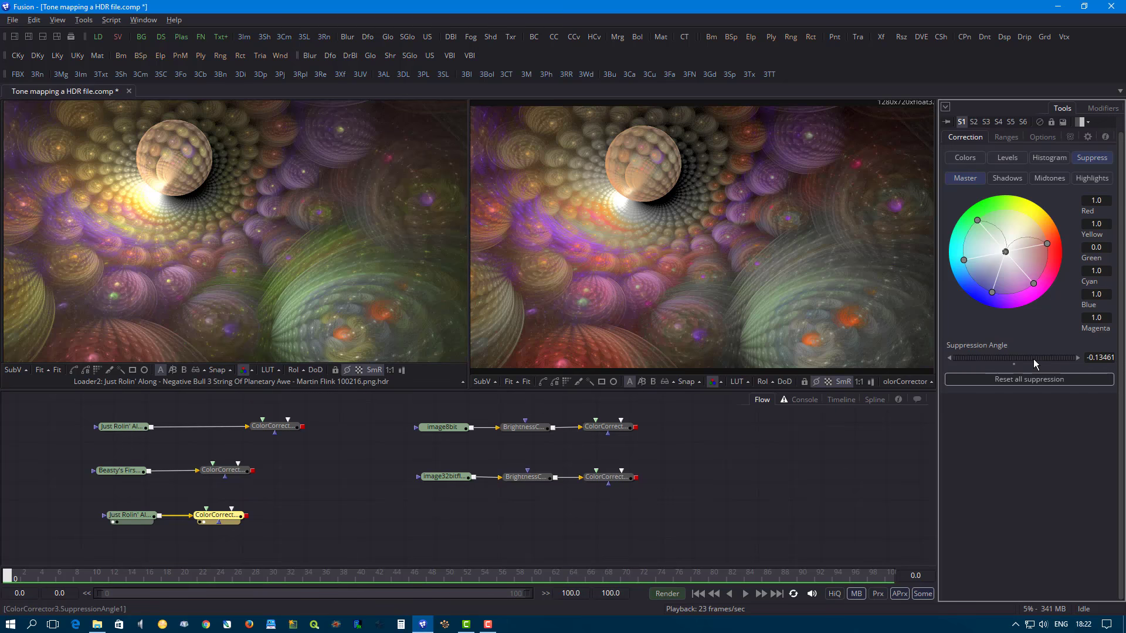
drag(1033, 359, 1104, 346)
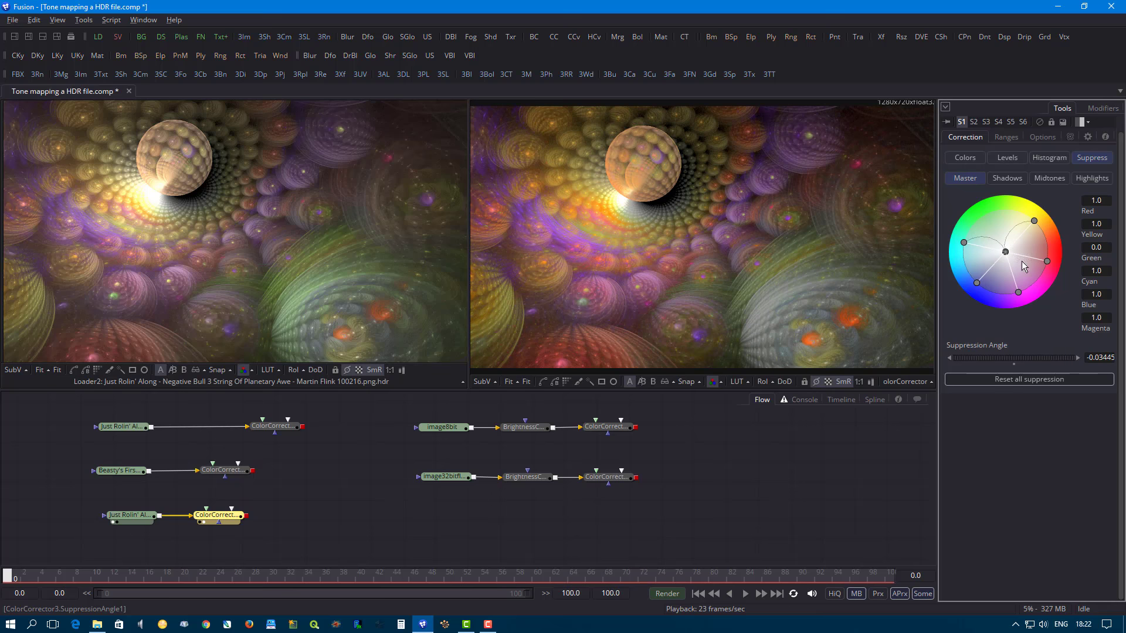
click(1018, 379)
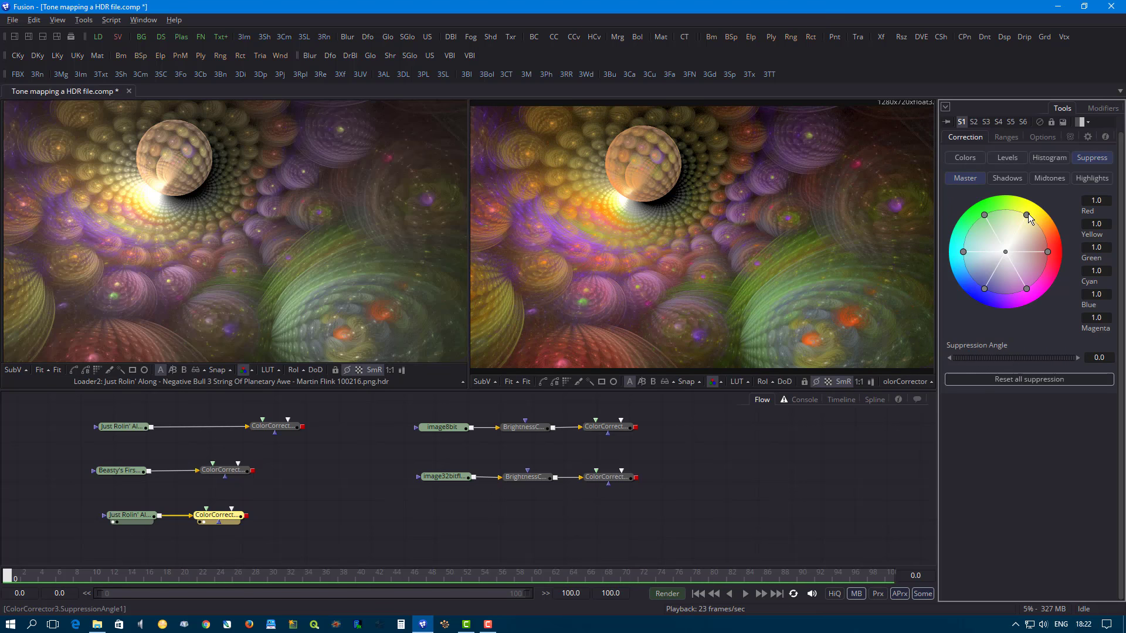
mouse_move(1028, 216)
mouse_down()
mouse_move(996, 263)
mouse_move(1041, 217)
mouse_up()
- Go back to the Color Corrector's master color settings and look through them
click(959, 153)
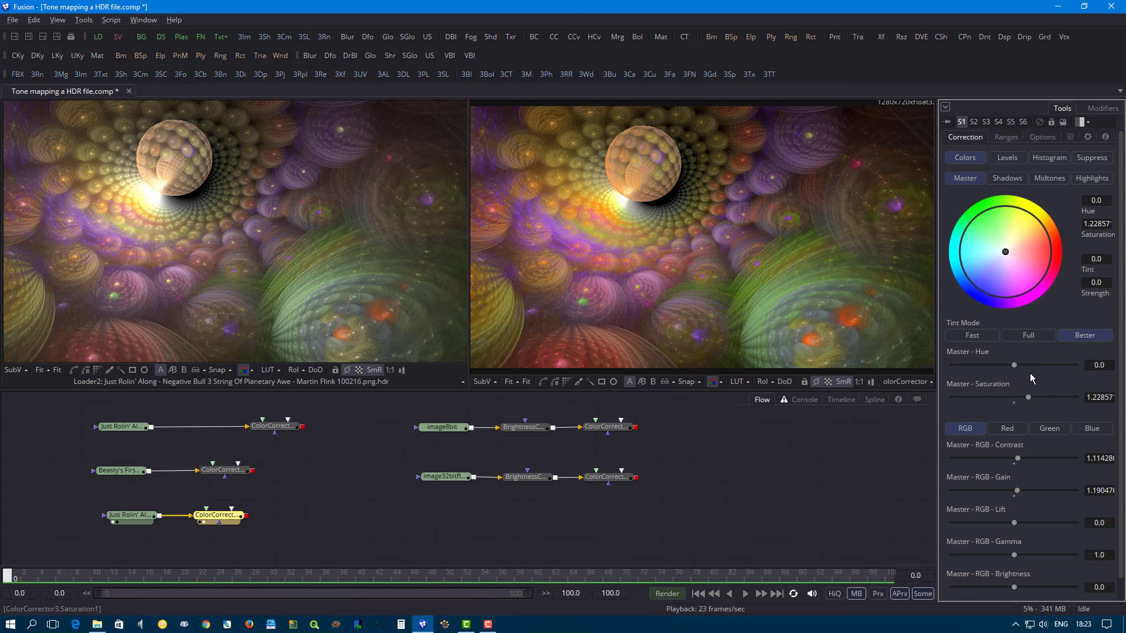
scroll(1029, 374, down, 1)
scroll(1028, 437, up, 2)
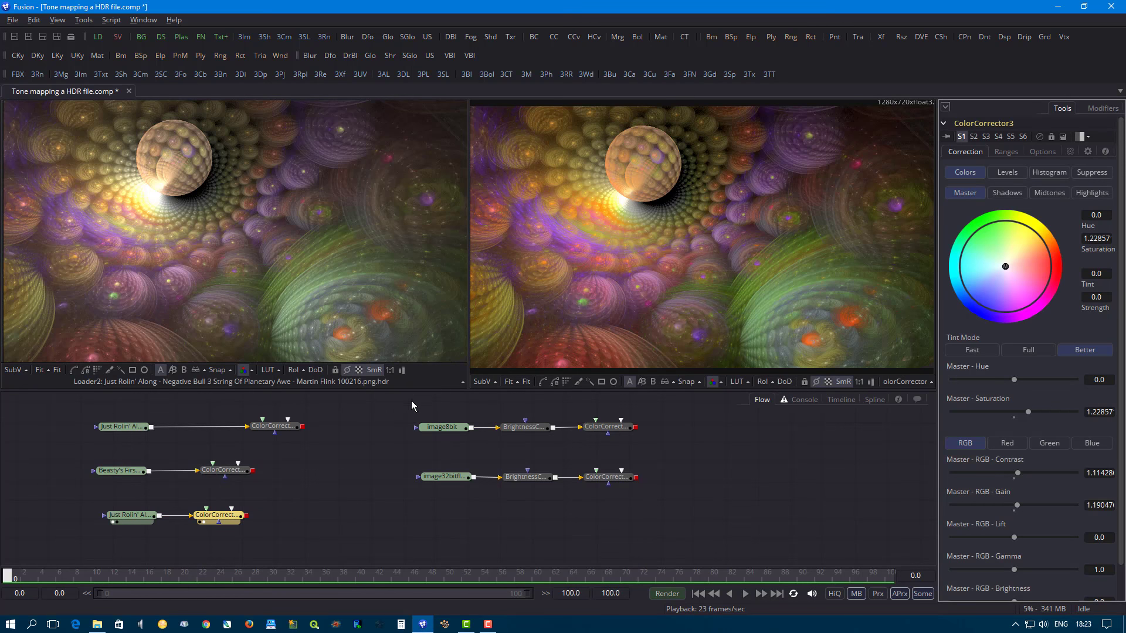
- Display the image8bit loader and the image32bitfloat loader one after the other in the first viewer
drag(449, 430, 266, 260)
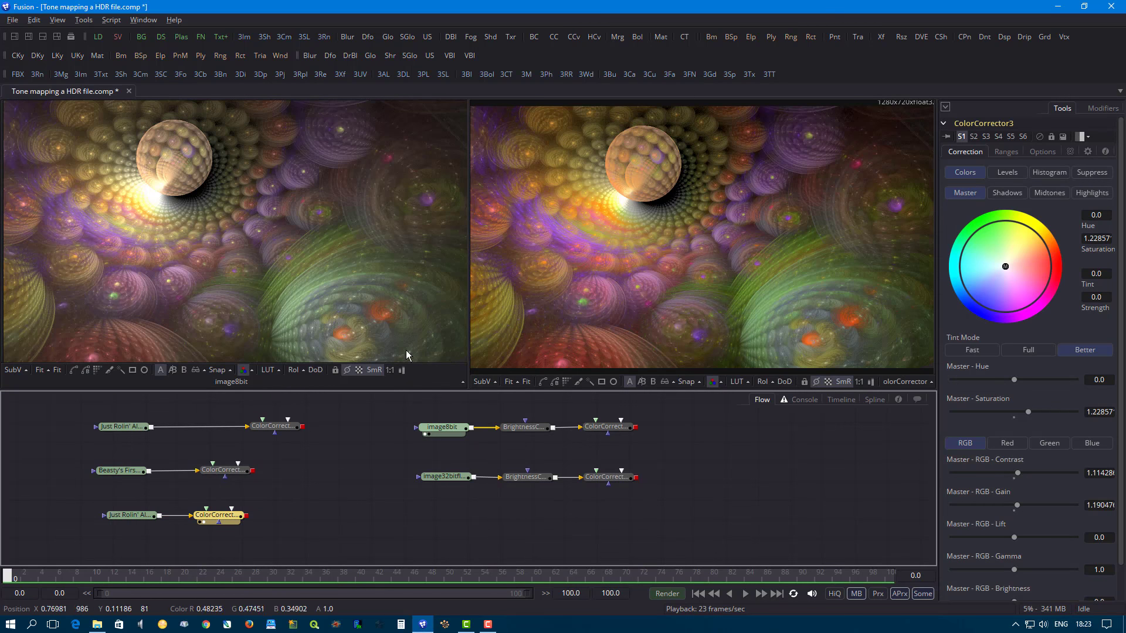
drag(458, 481, 338, 317)
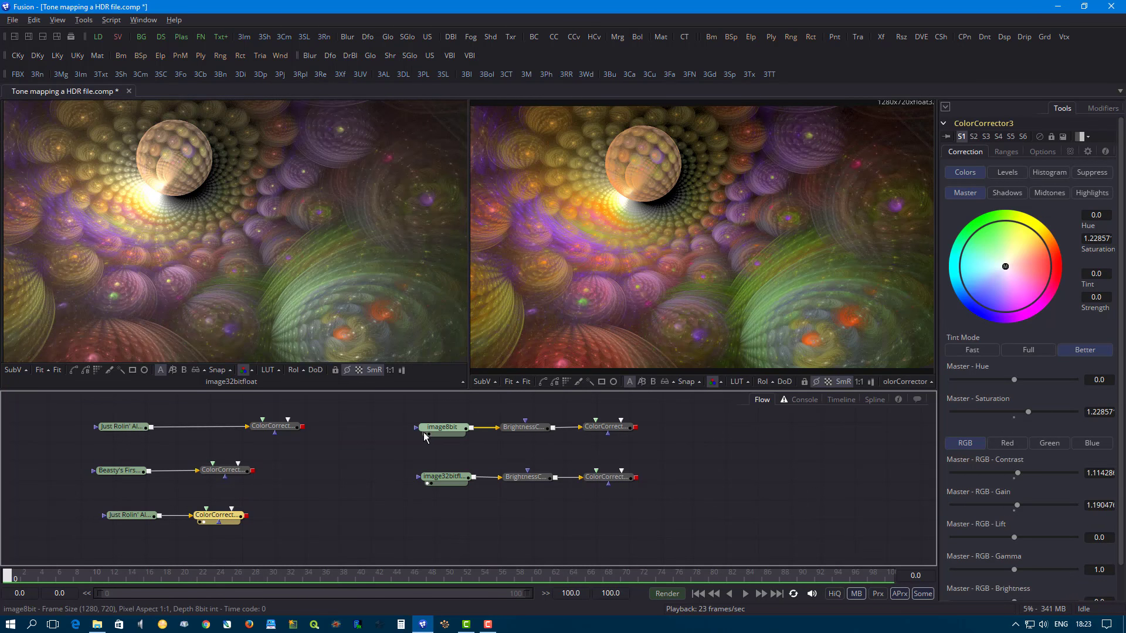
- Compare the image8bit and image32bitfloat loaders by displaying them alternately in the first viewer
click(444, 428)
drag(329, 313, 330, 315)
mouse_move(452, 481)
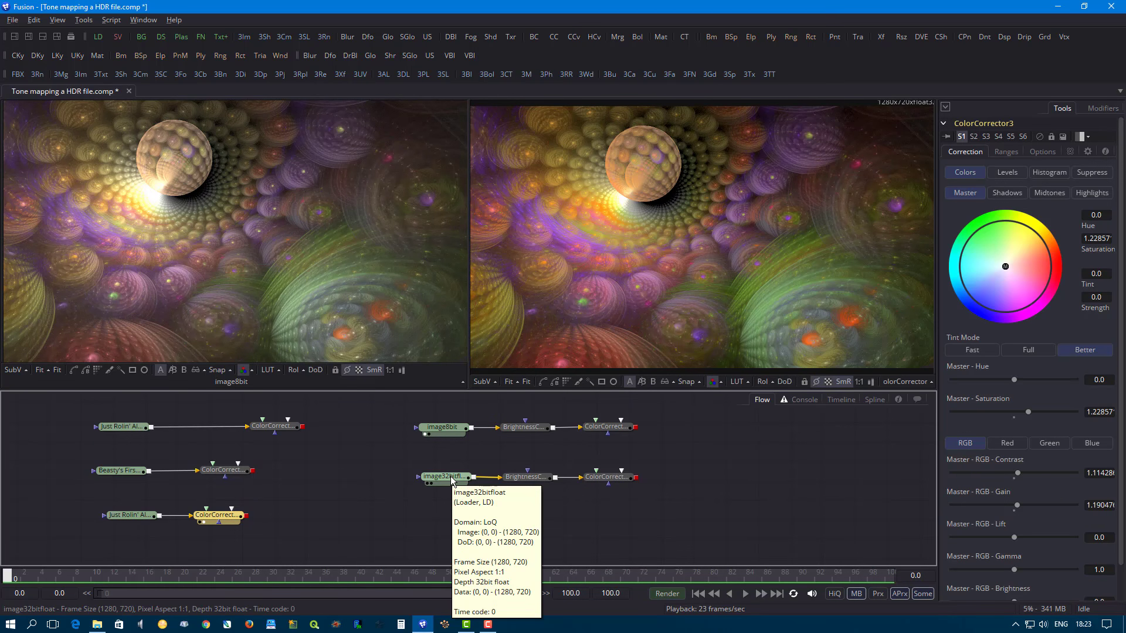
drag(444, 427, 311, 313)
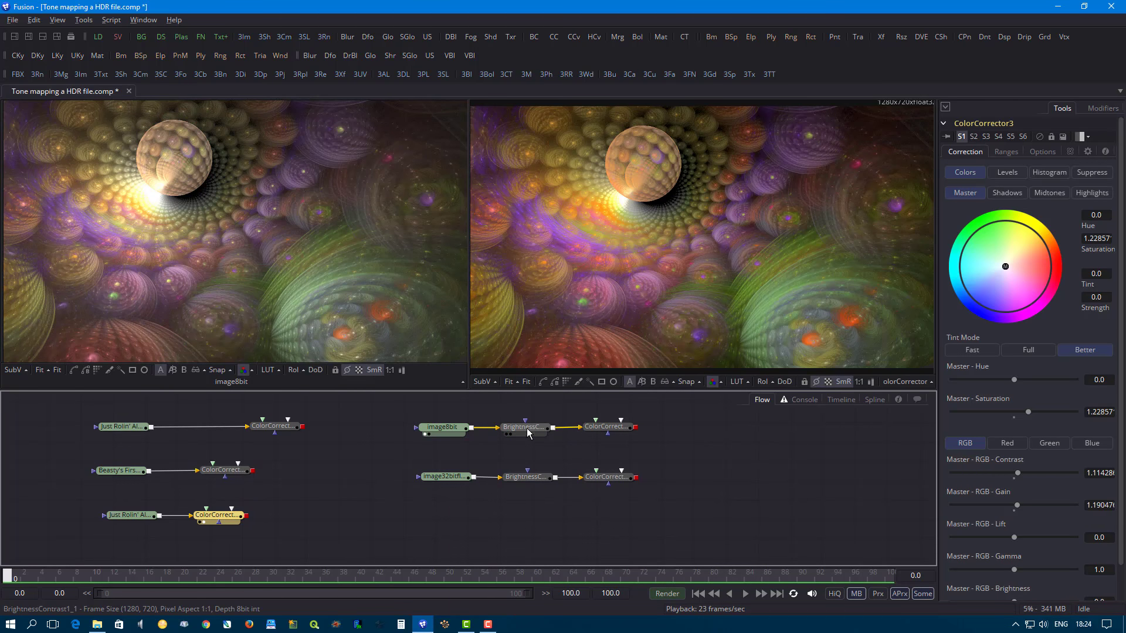
- Display the 8-bit image's BrightnessContrast node in the first viewer and open its controls to examine the brightness setting
drag(529, 433, 330, 275)
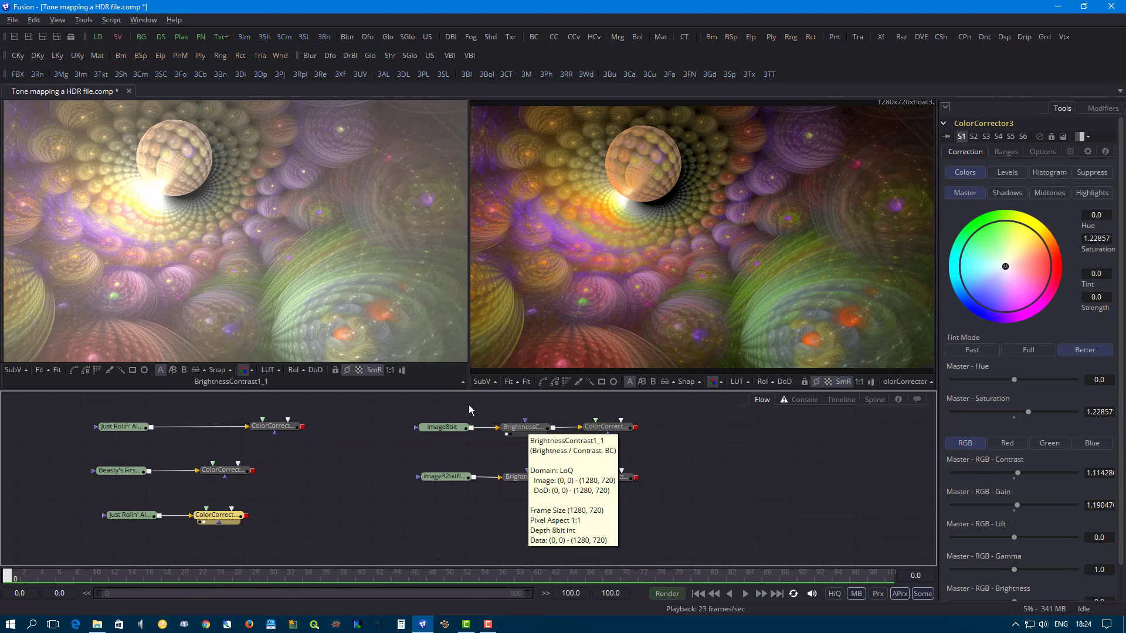
click(524, 427)
drag(1014, 326, 1026, 326)
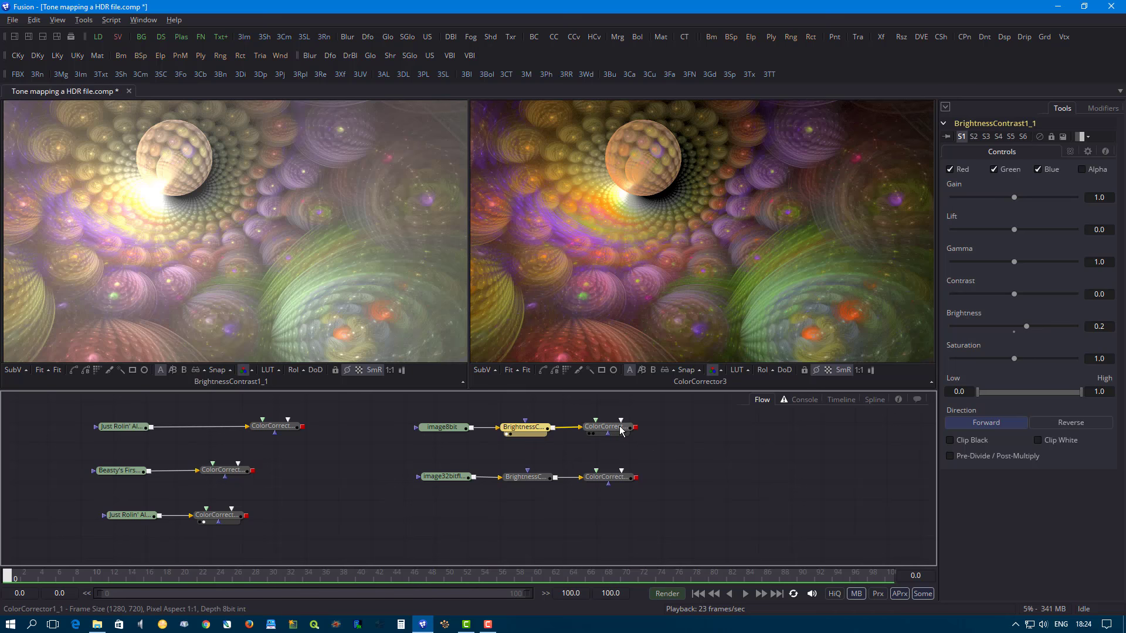
- Display the 8-bit ColorCorrector in the second viewer and set its master RGB brightness to about -0.105 and gamma to about 1.171
drag(619, 427, 498, 271)
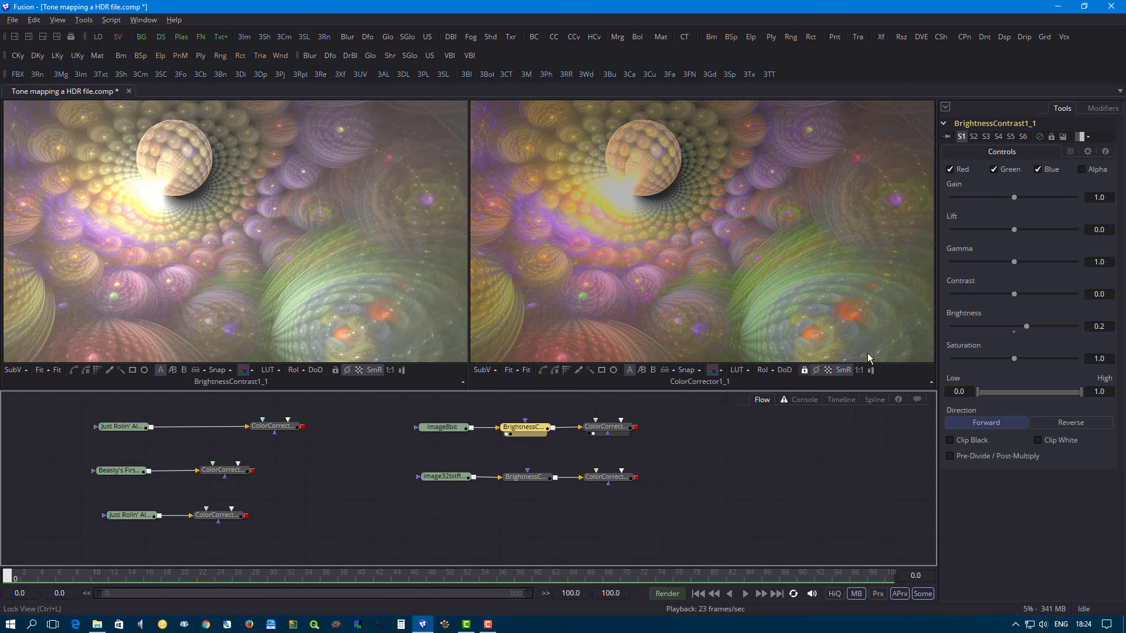
click(606, 428)
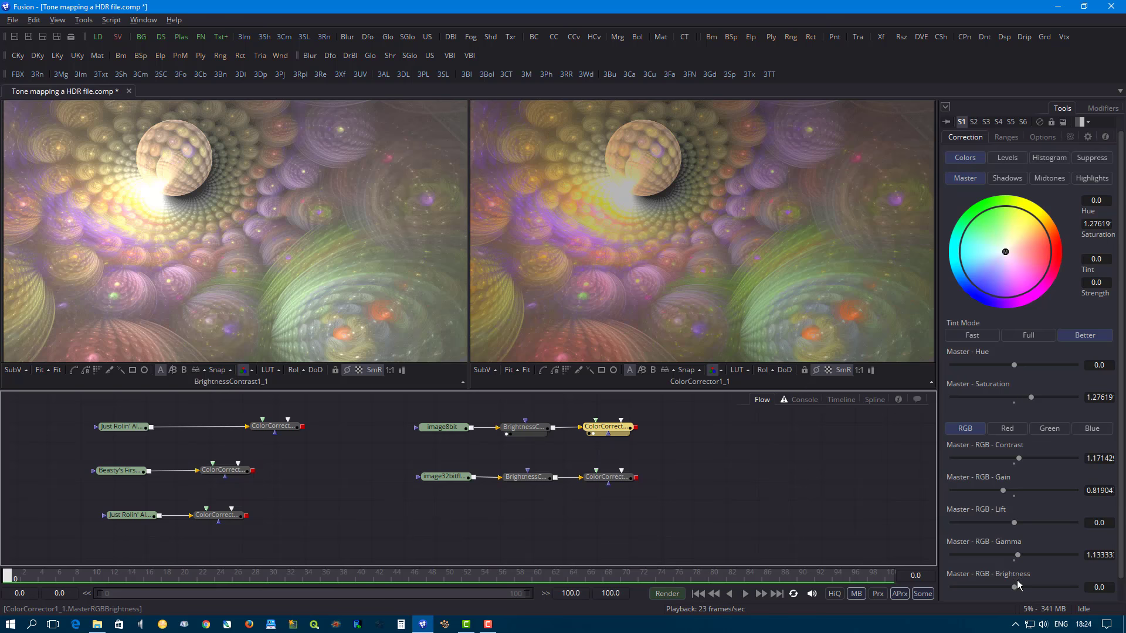
drag(1014, 588, 1015, 555)
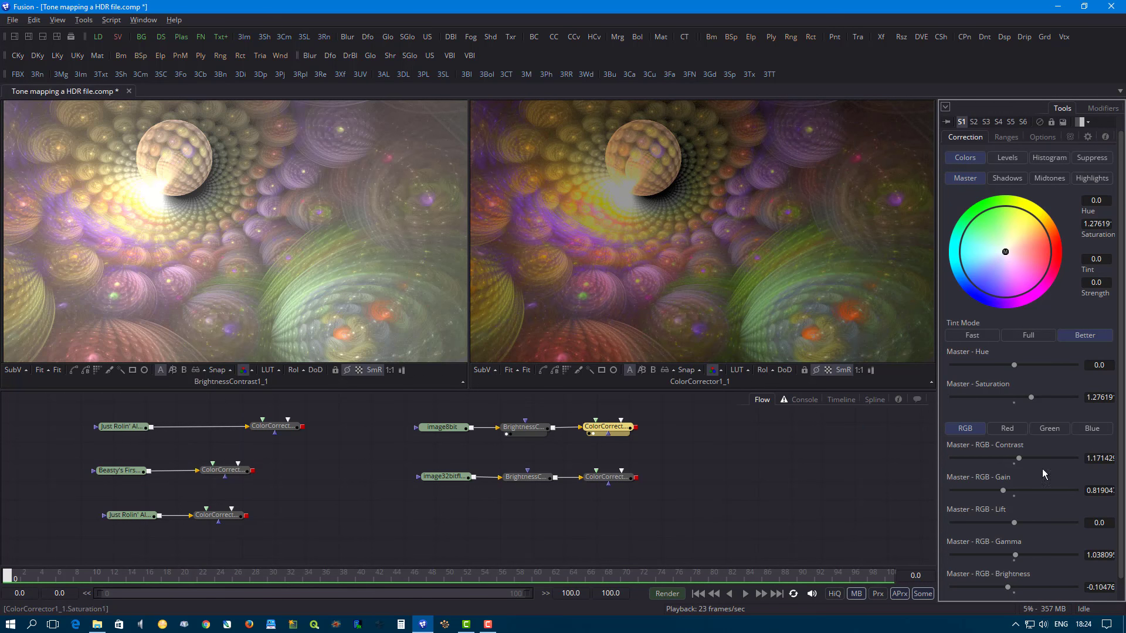
drag(1016, 554, 1019, 555)
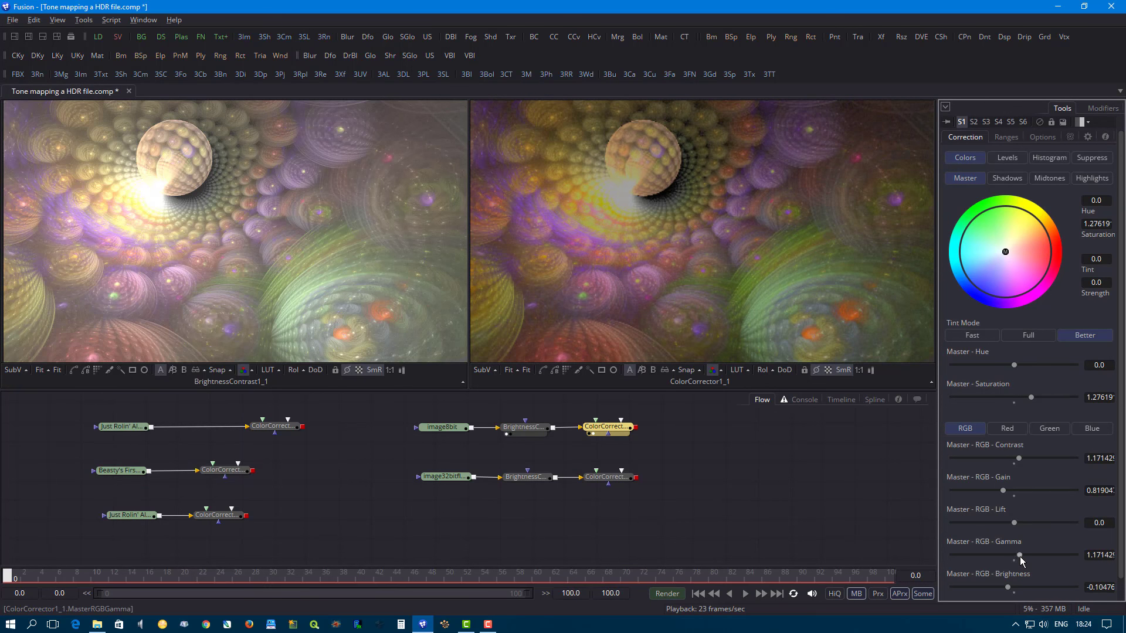
- Reset the highlights RGB gain of the 8-bit ColorCorrector and raise it to about 1.190
click(1091, 178)
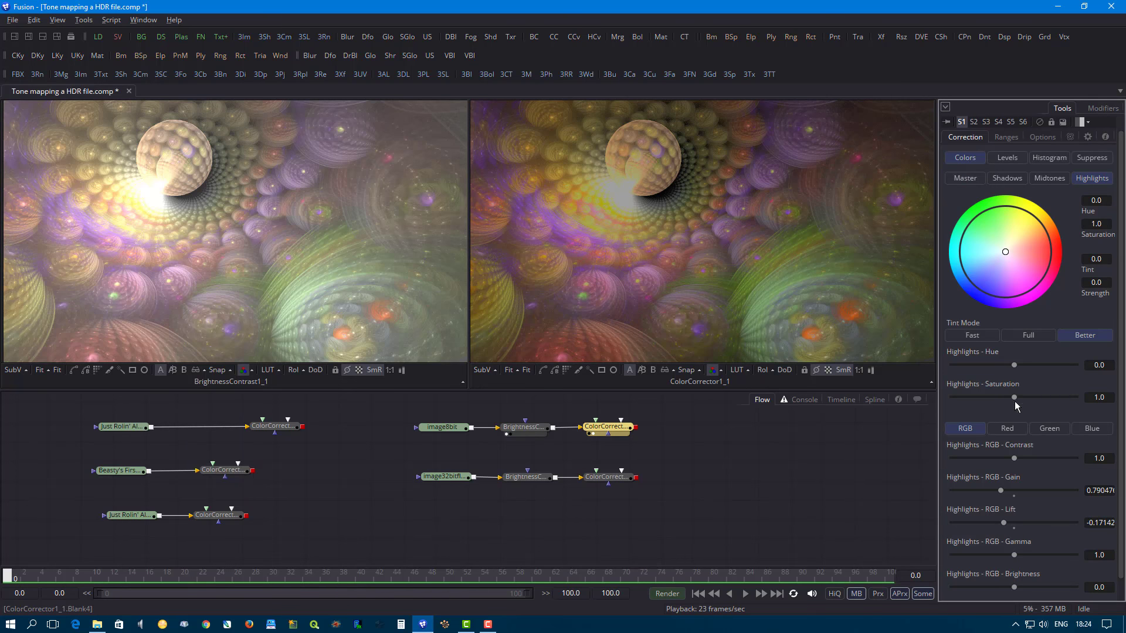
double_click(1003, 494)
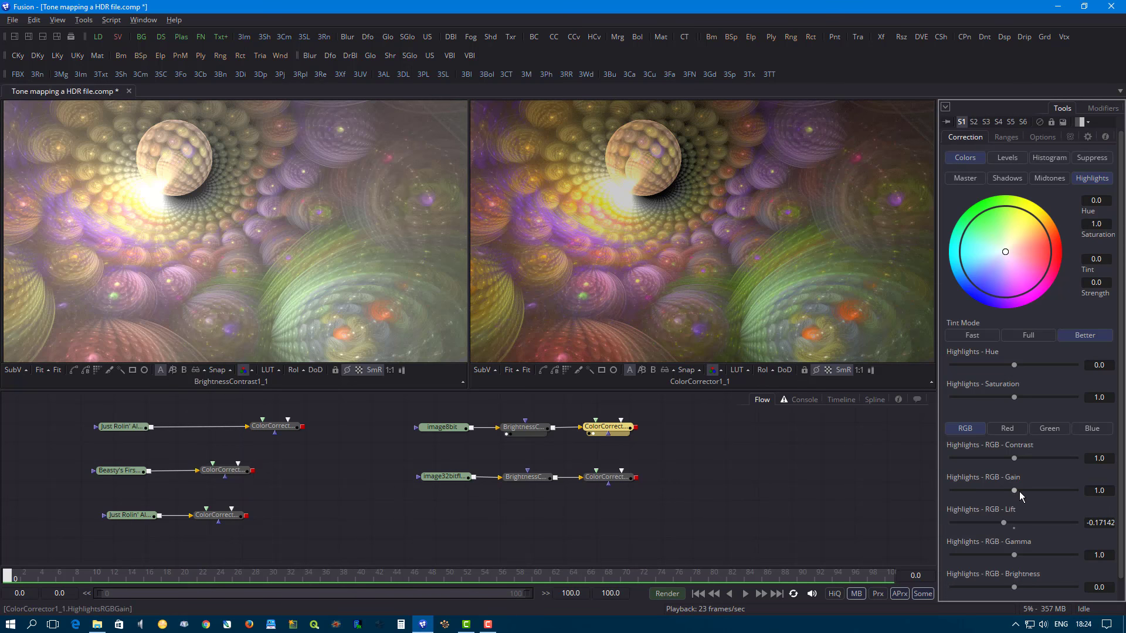
drag(1019, 492, 1015, 491)
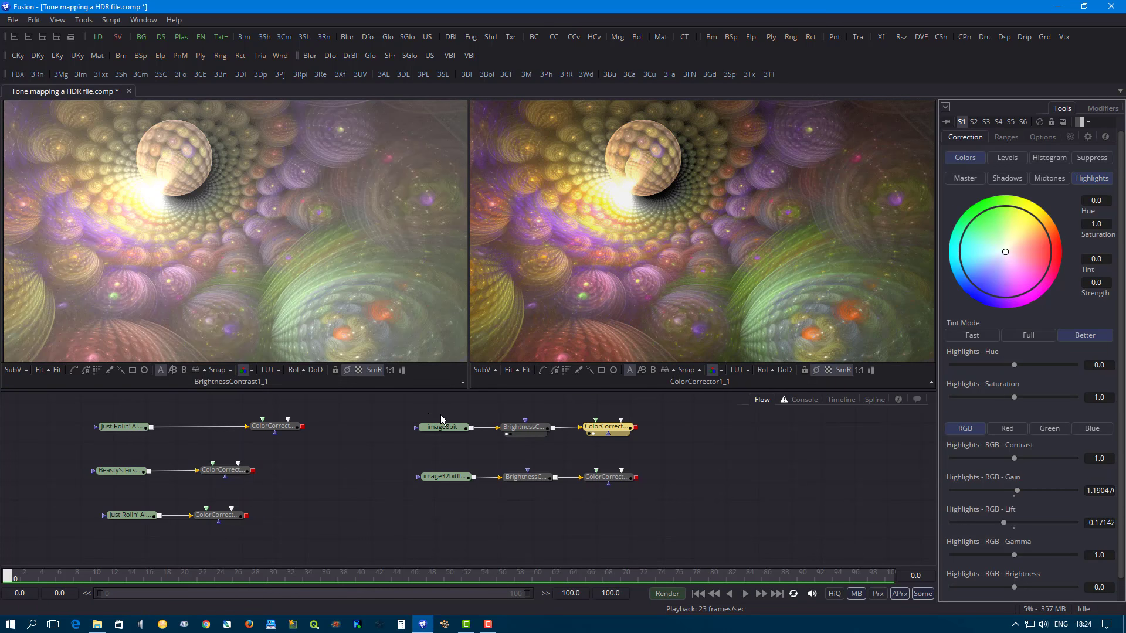
- Display image8bit, image32bitfloat and its BrightnessContrast node in turn in the first viewer, and the 32-bit ColorCorrector in the second viewer
drag(444, 430, 261, 241)
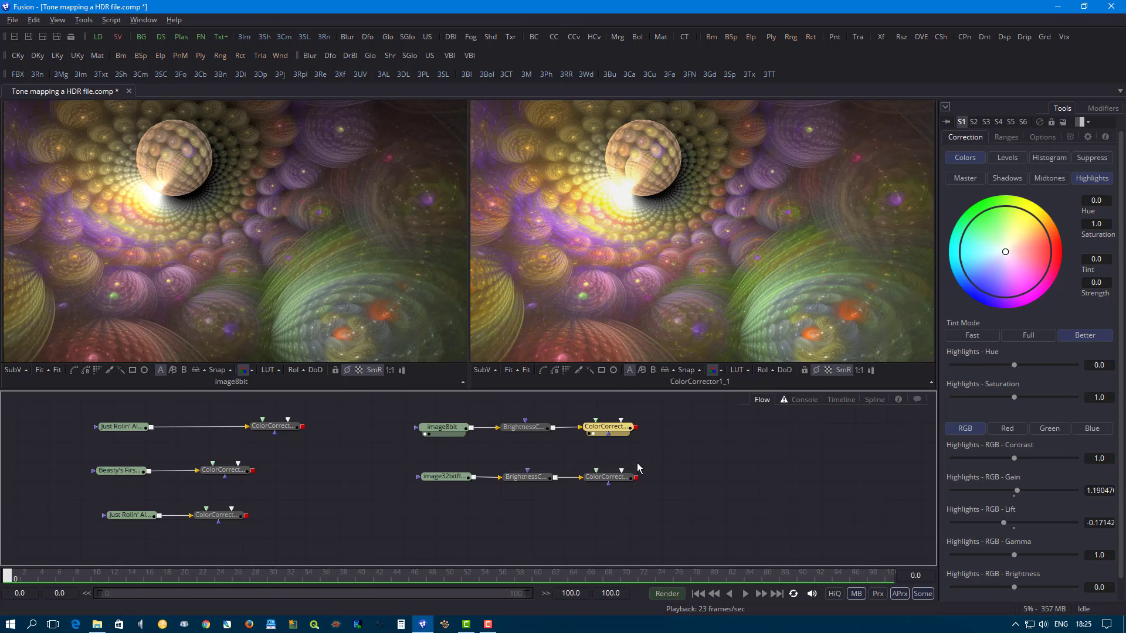
drag(444, 476, 382, 412)
key(ctrl+z)
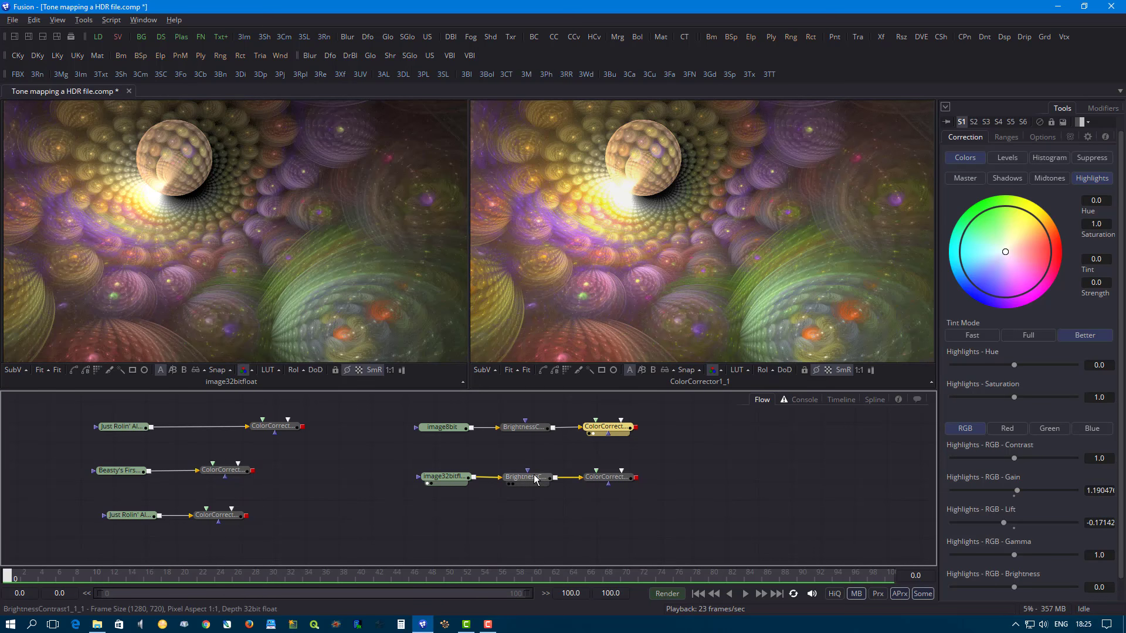
drag(535, 478, 305, 261)
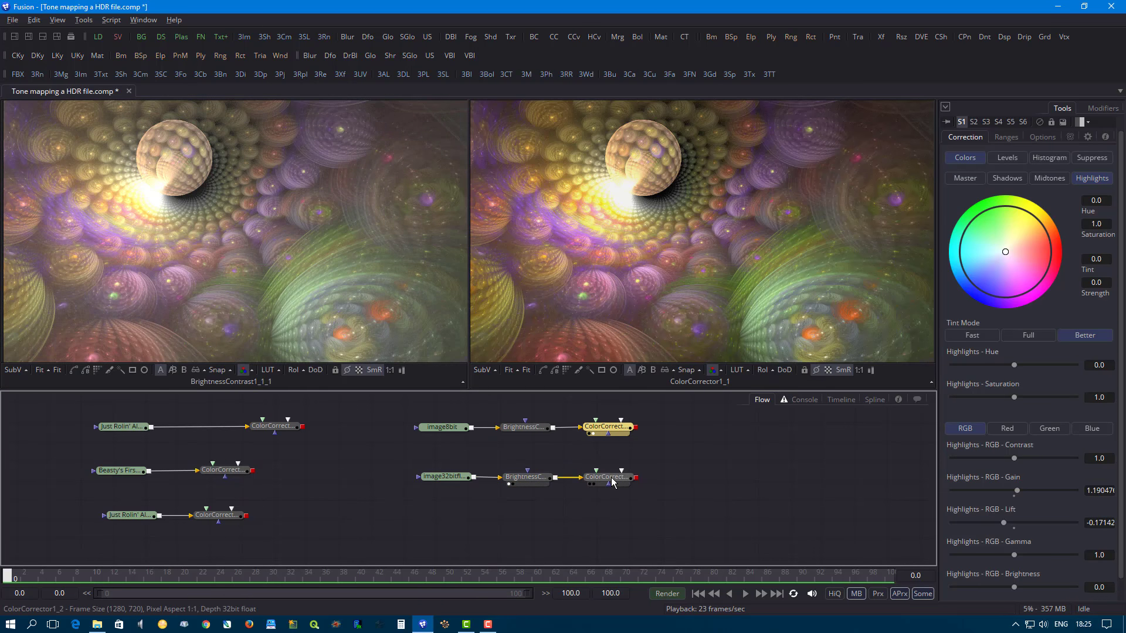
drag(612, 482, 625, 343)
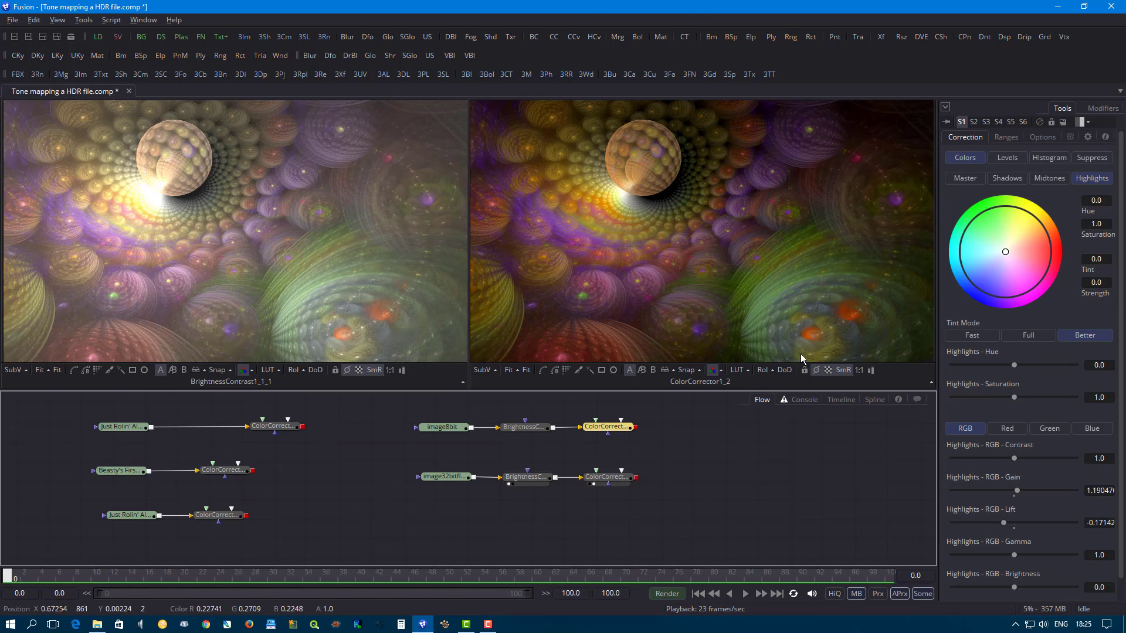
- Set the master RGB brightness of the 32-bit ColorCorrector to about -0.162
click(625, 482)
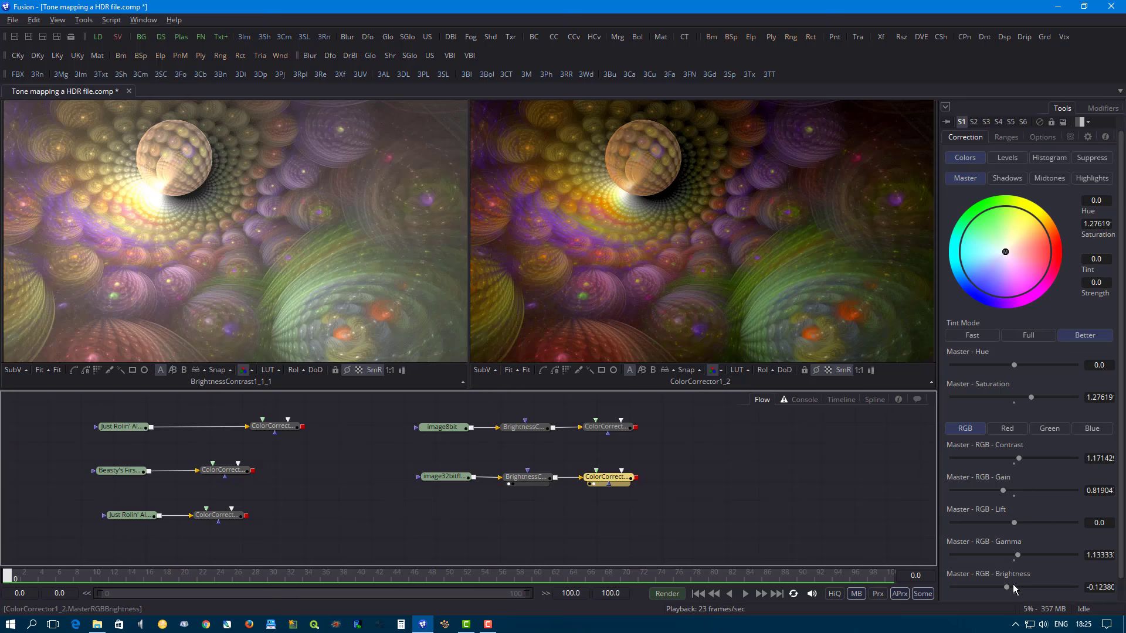
drag(1007, 588, 1004, 592)
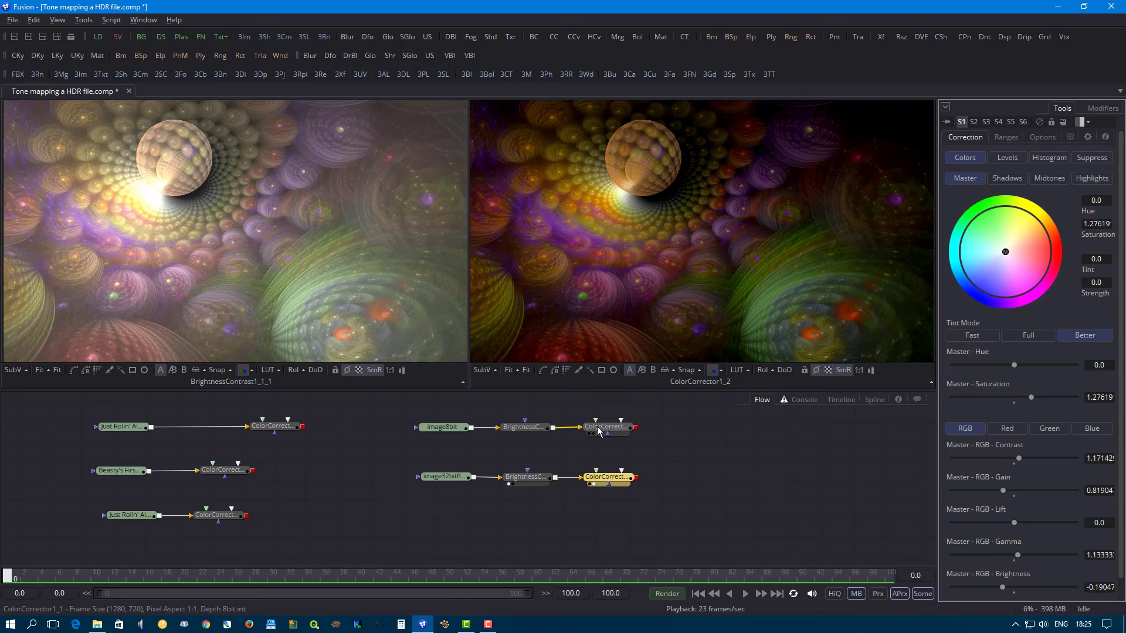
drag(1004, 586, 1005, 586)
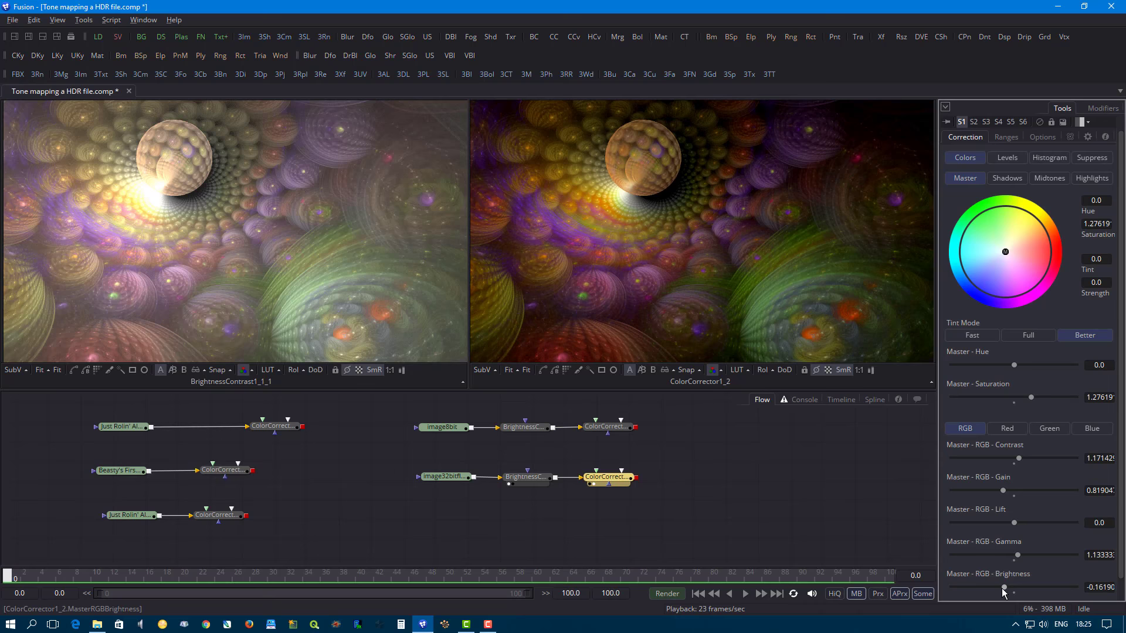
drag(1006, 587, 1006, 589)
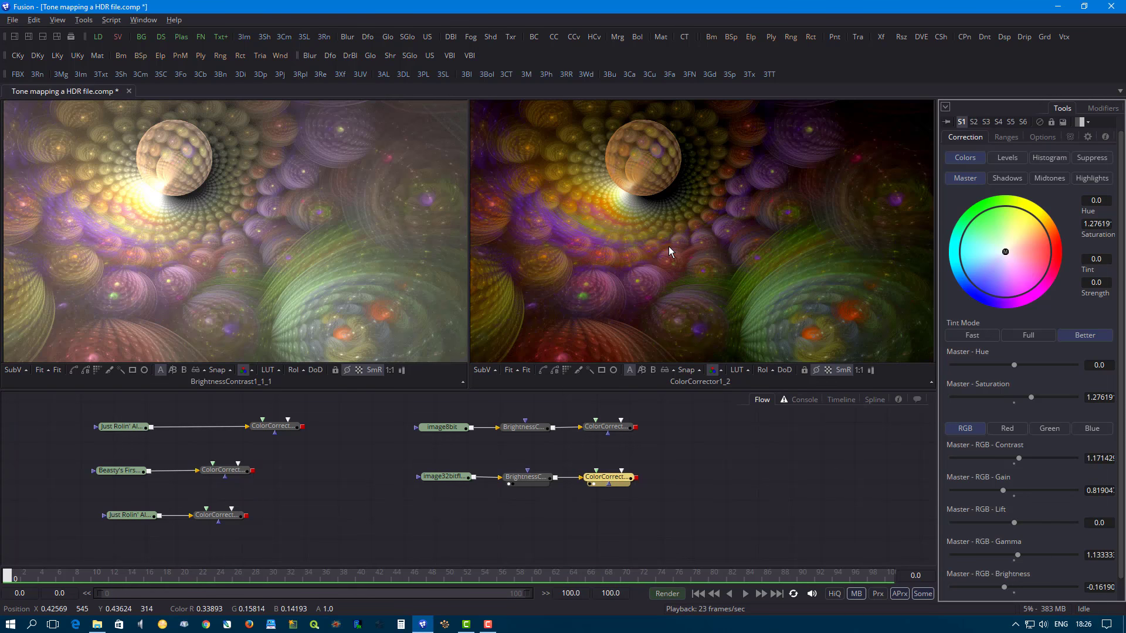
- Save the second viewer's image as "Tutorial Test.png" in the Tutorials folder
right_click(659, 209)
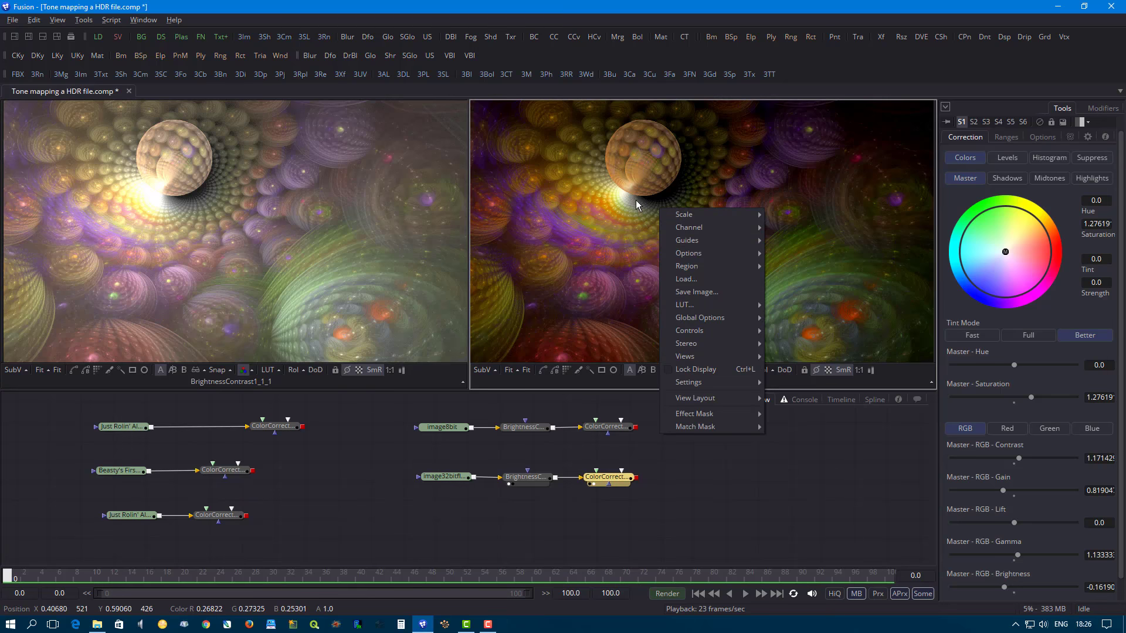
click(685, 292)
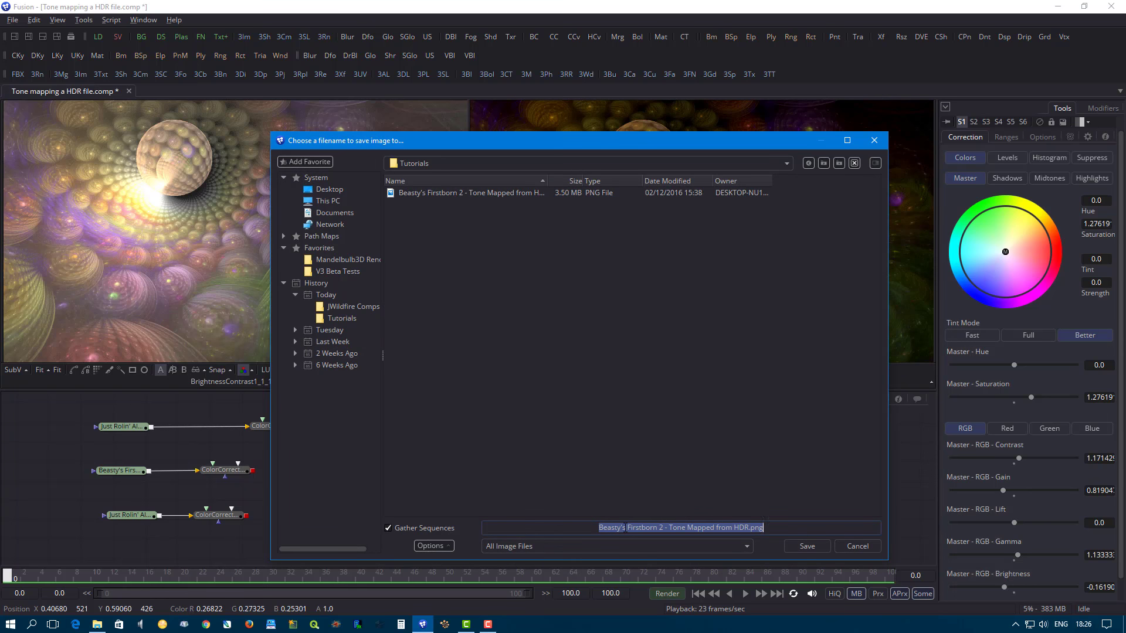
text(Tutor)
text(ial Test)
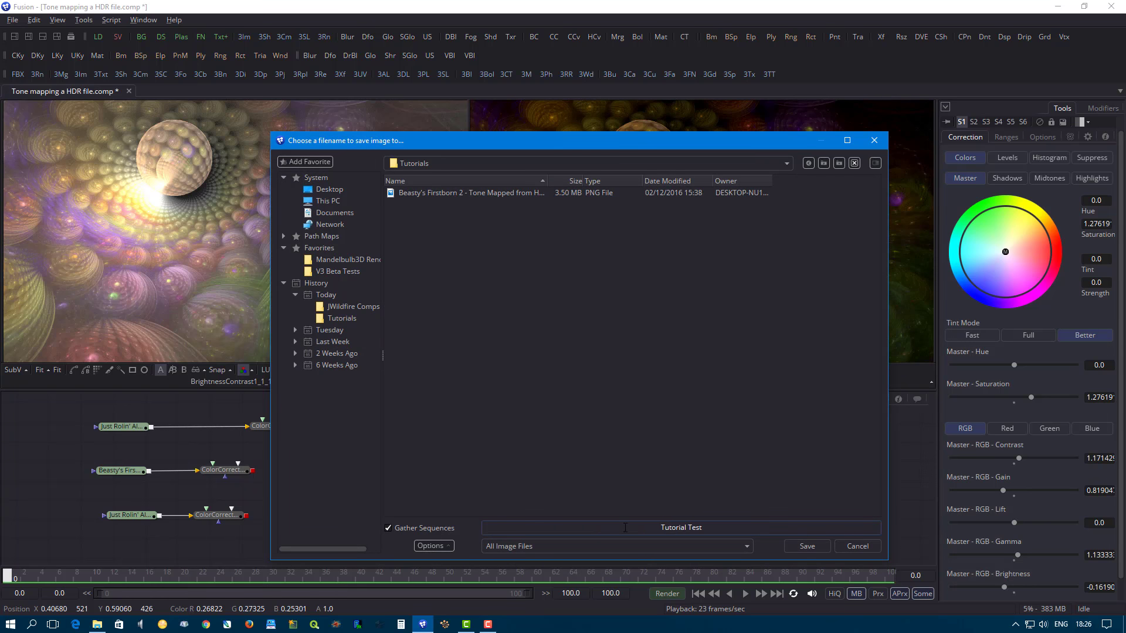
text(.png)
click(649, 546)
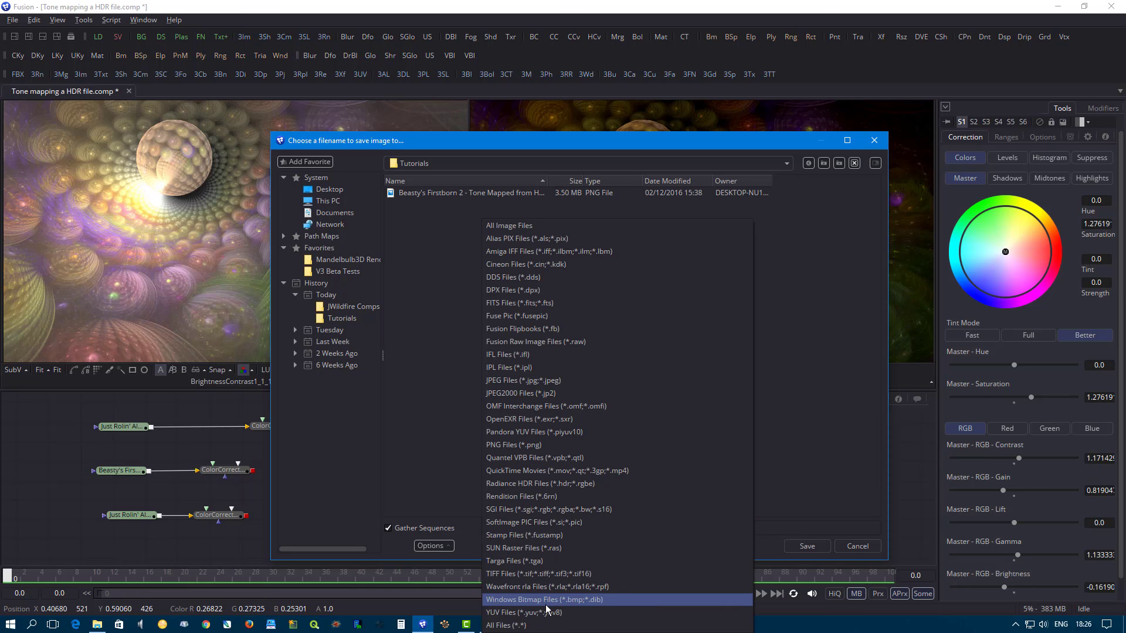
click(774, 385)
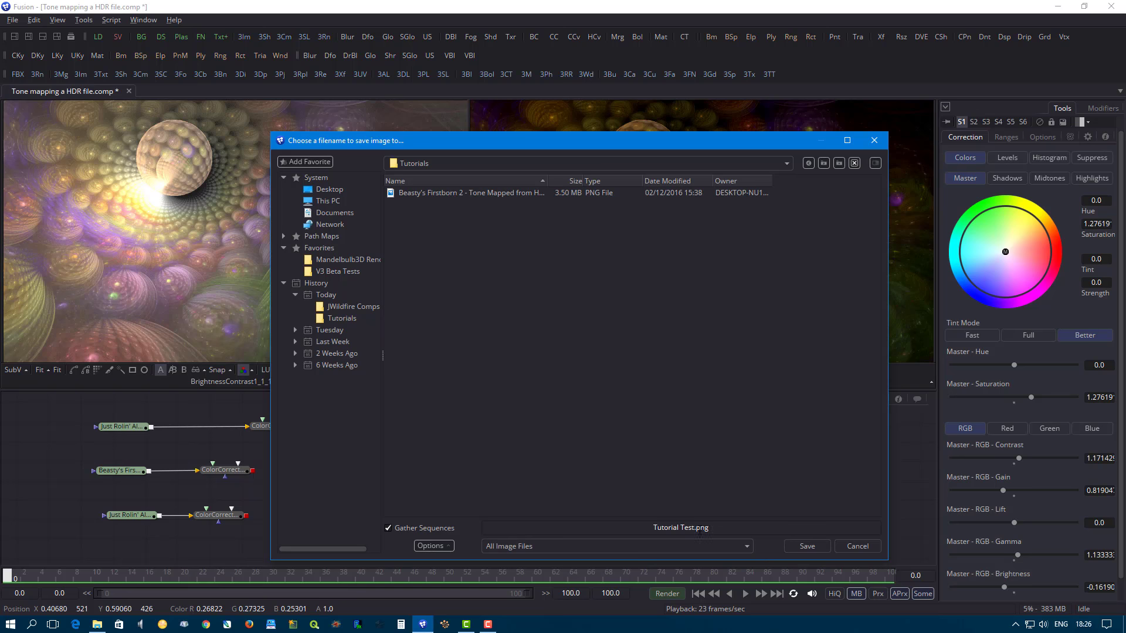
click(798, 544)
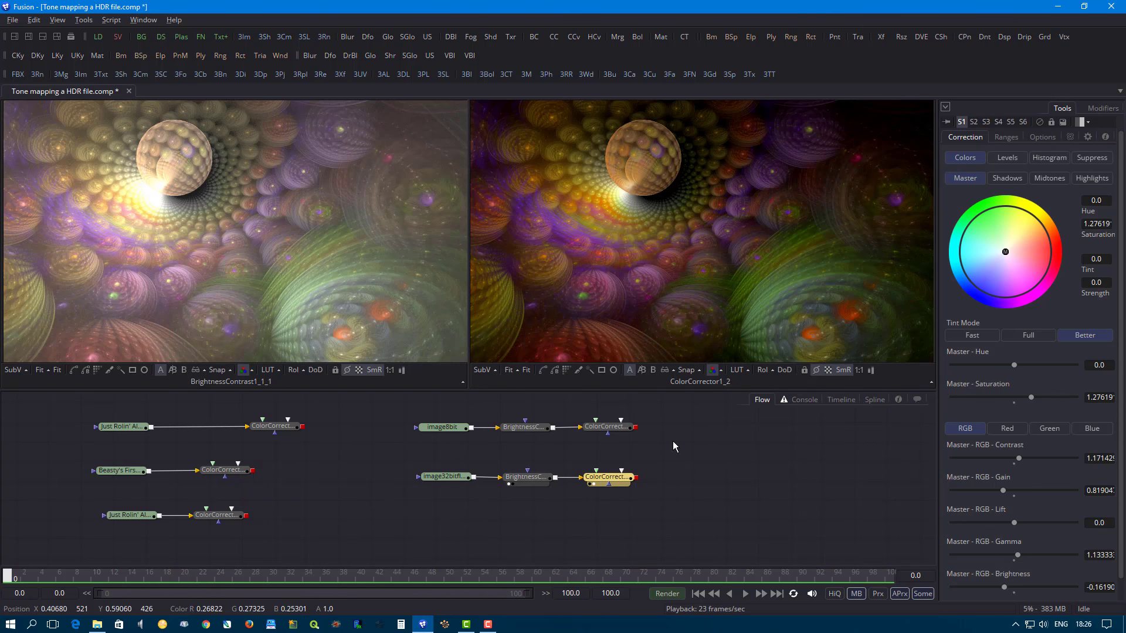
- Open Tutorial Test.png from the Tutorials folder in File Explorer to check it, close the photo and return to Fusion
click(97, 624)
scroll(478, 164, down, 2)
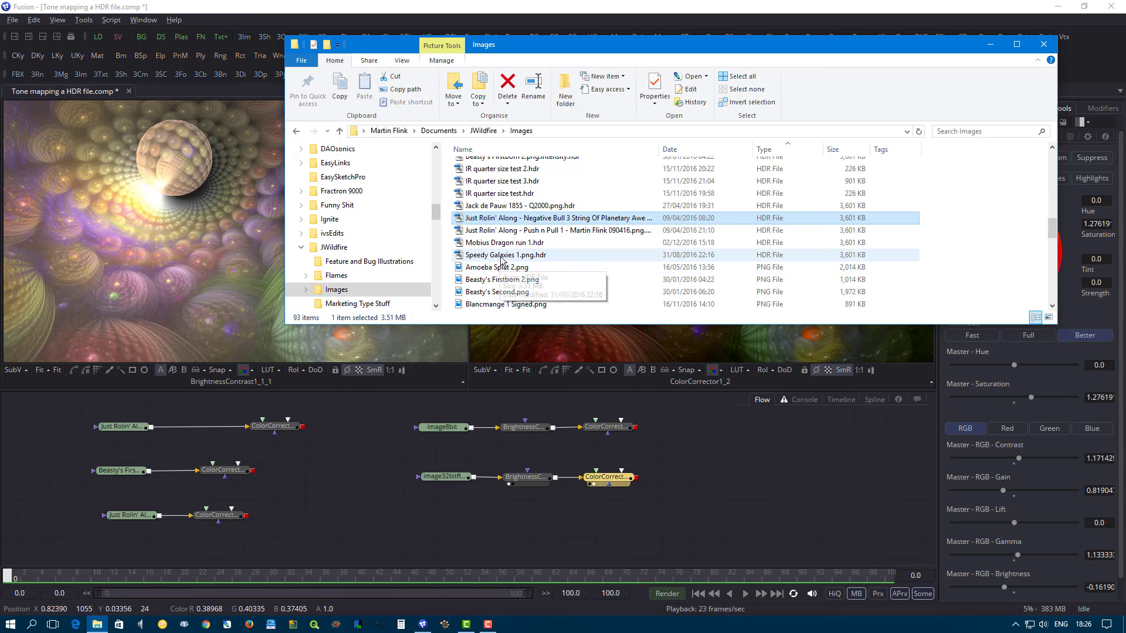
scroll(478, 258, up, 12)
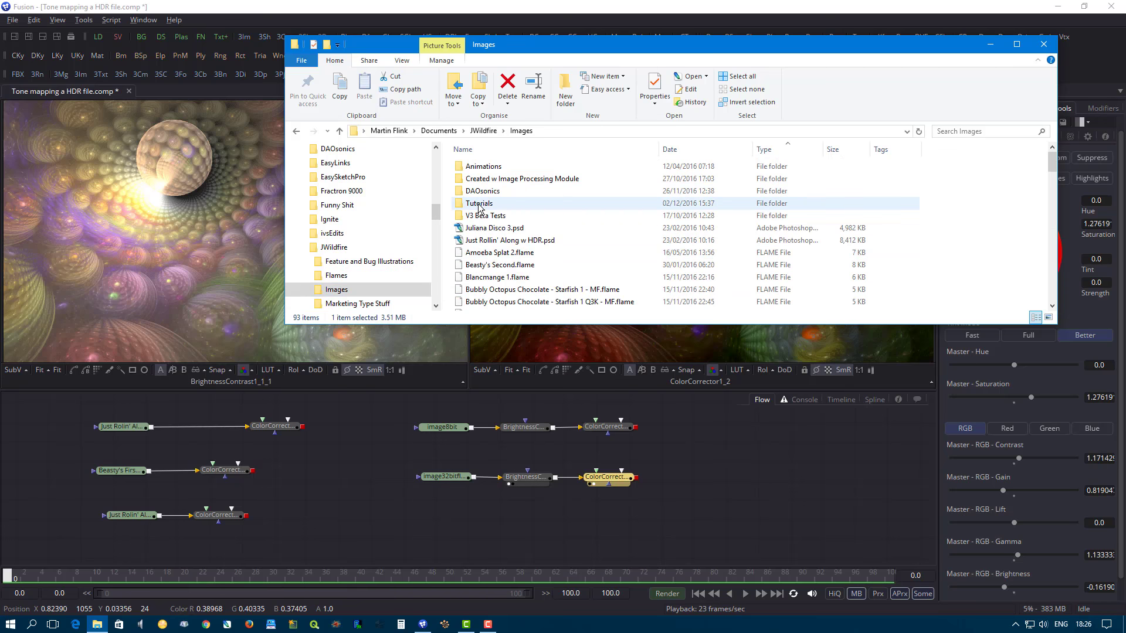
double_click(478, 203)
double_click(540, 188)
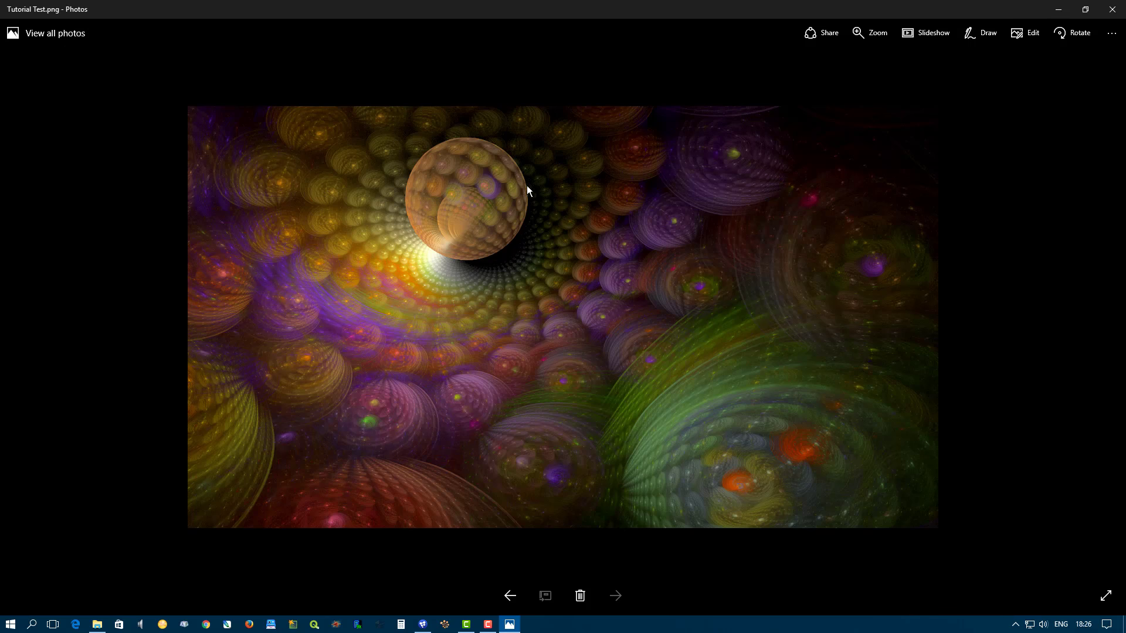
click(1112, 9)
click(85, 252)
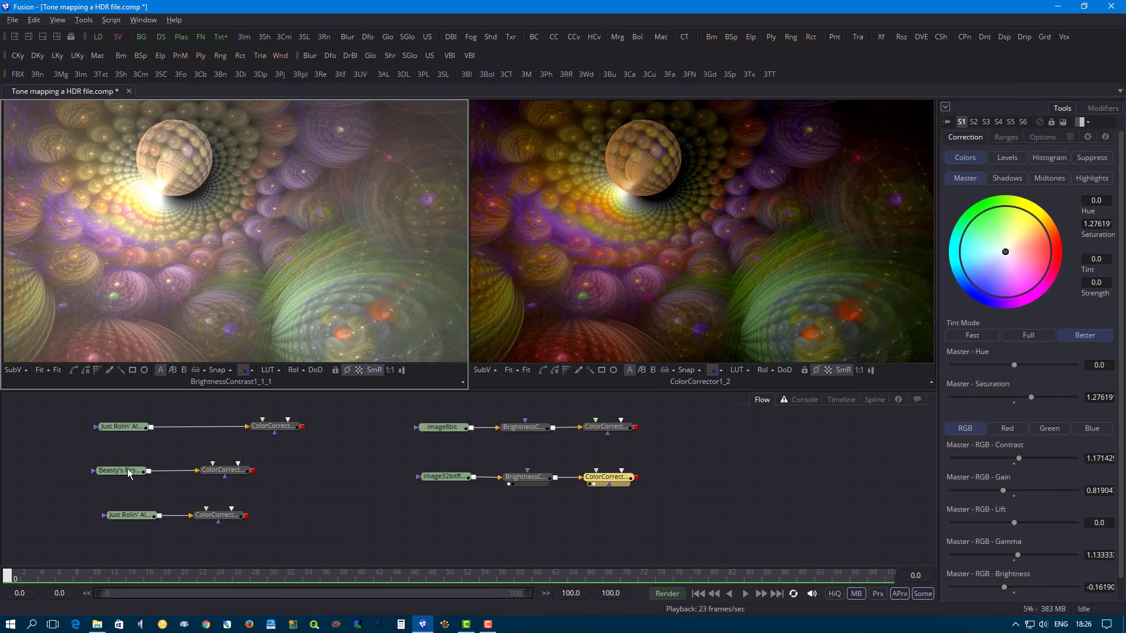
- Display the uppermost Just Rolin' Along loader, image32bitfloat and its BrightnessContrast node one after the other in the first viewer
drag(123, 426, 142, 246)
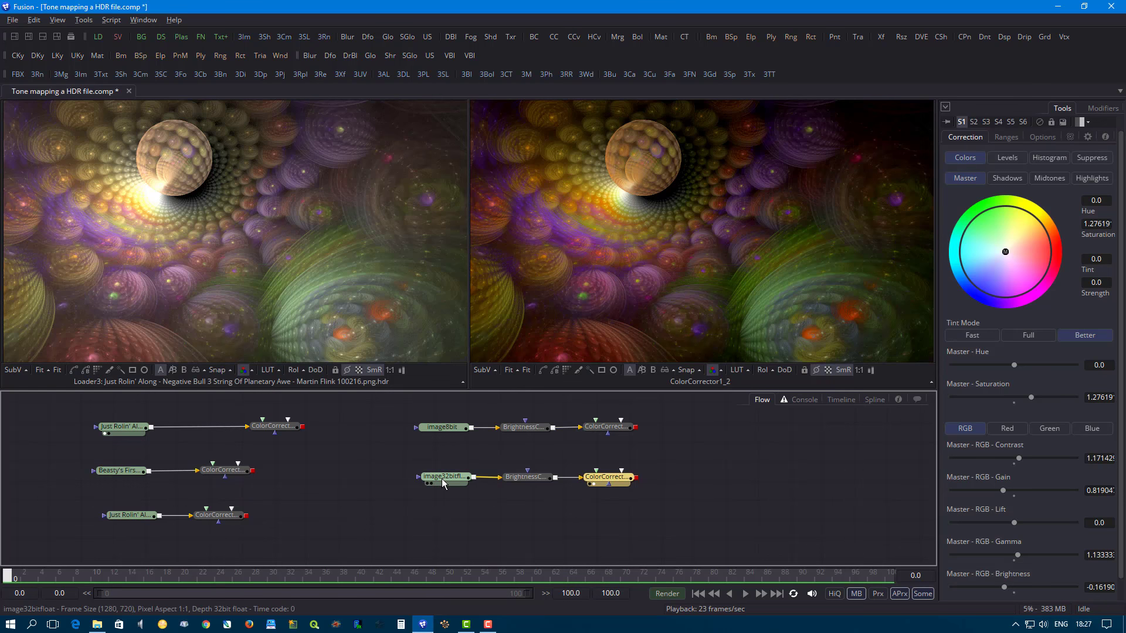
drag(442, 479, 175, 224)
drag(545, 478, 296, 284)
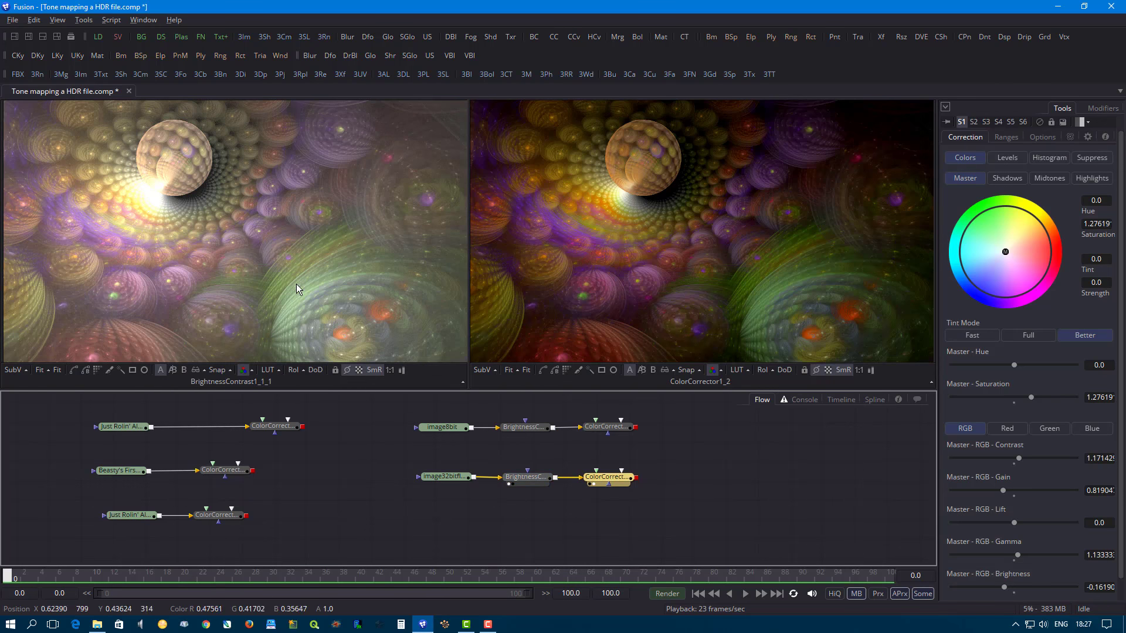
- Display the uppermost Just Rolin' Along HDR loader in the first viewer again for comparison with the corrected 32-bit image
click(119, 427)
drag(119, 427, 160, 300)
click(188, 452)
click(135, 515)
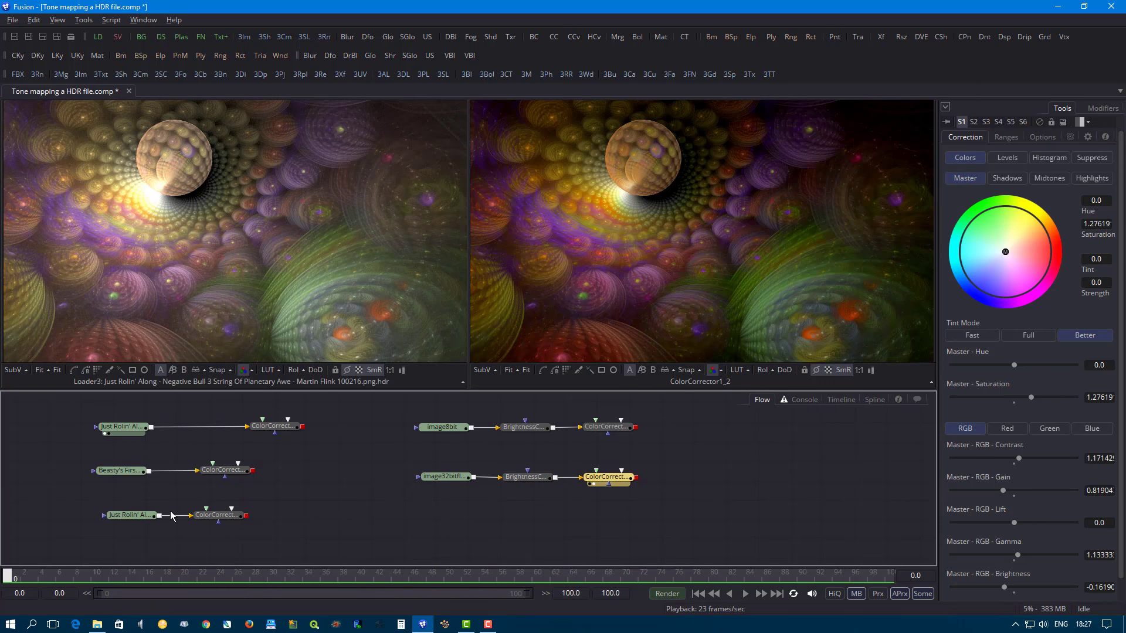
click(163, 519)
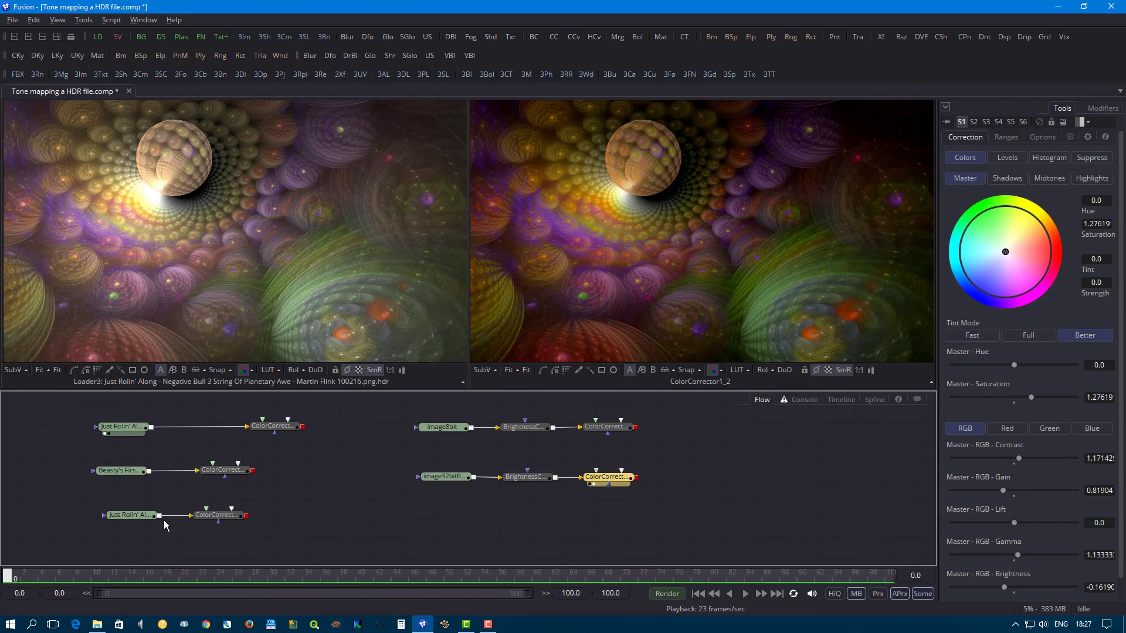